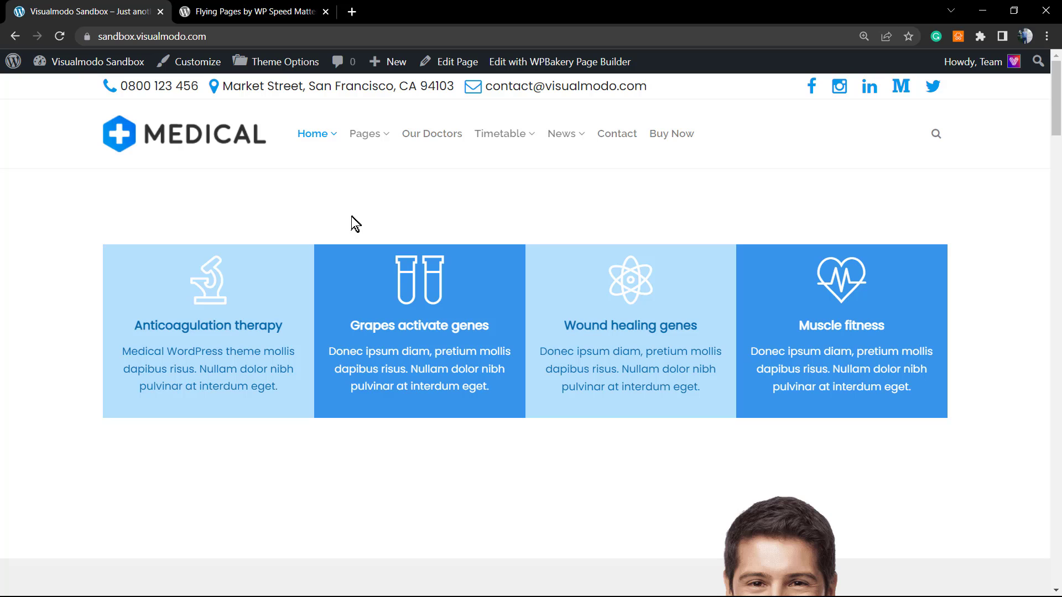
- Glance at the Flying Pages directory page, then reload the site home page and visit Medical Care
{"action": "left_click", "coordinate": [243, 10]}
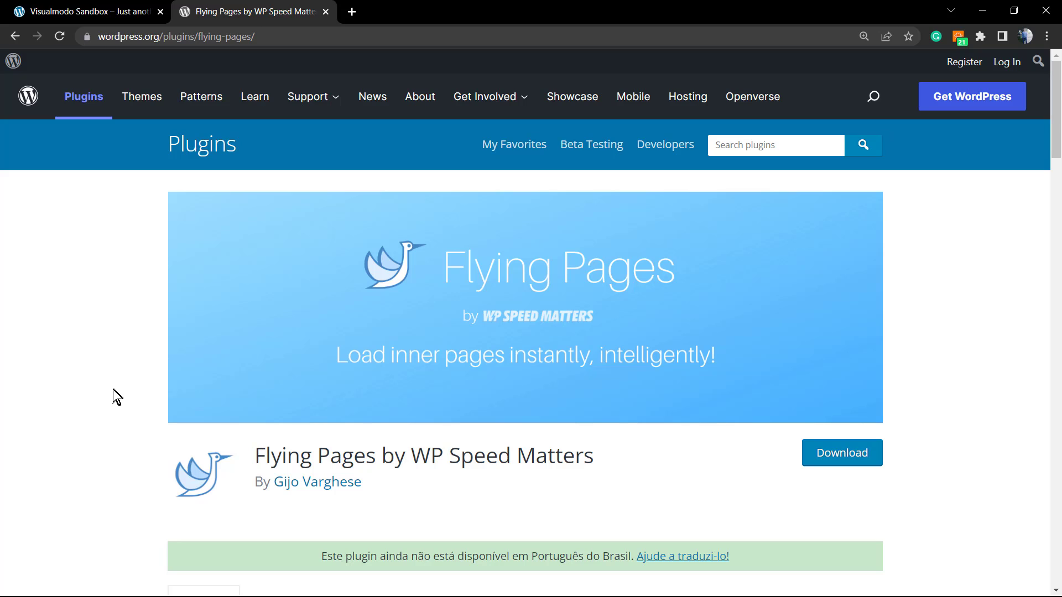
{"action": "left_click", "coordinate": [86, 7]}
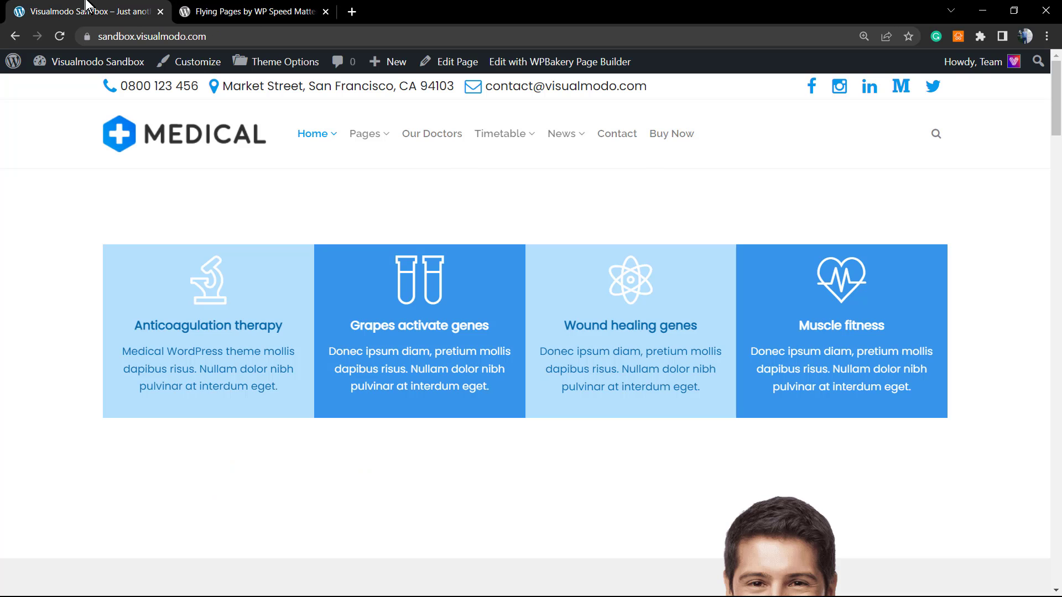
{"action": "key", "text": "F5"}
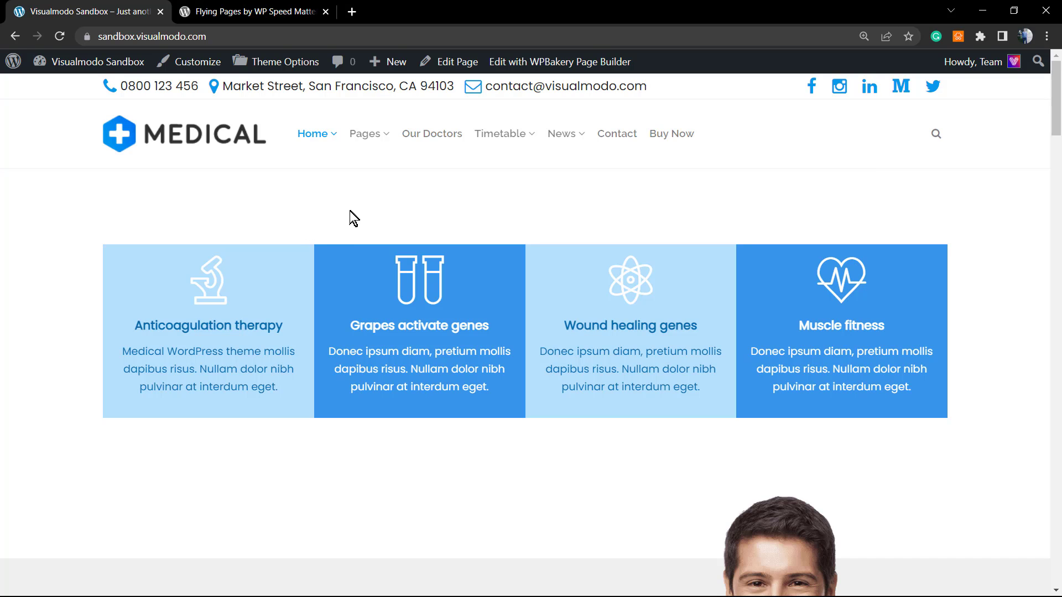
{"action": "scroll", "coordinate": [354, 227], "scroll_direction": "down", "scroll_amount": 8}
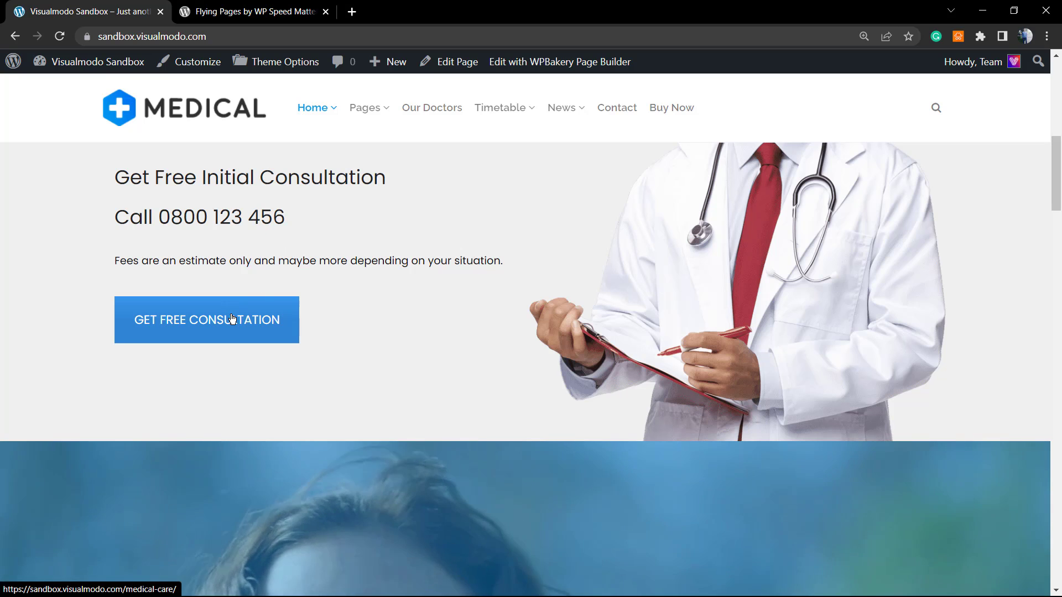
{"action": "left_click", "coordinate": [232, 320]}
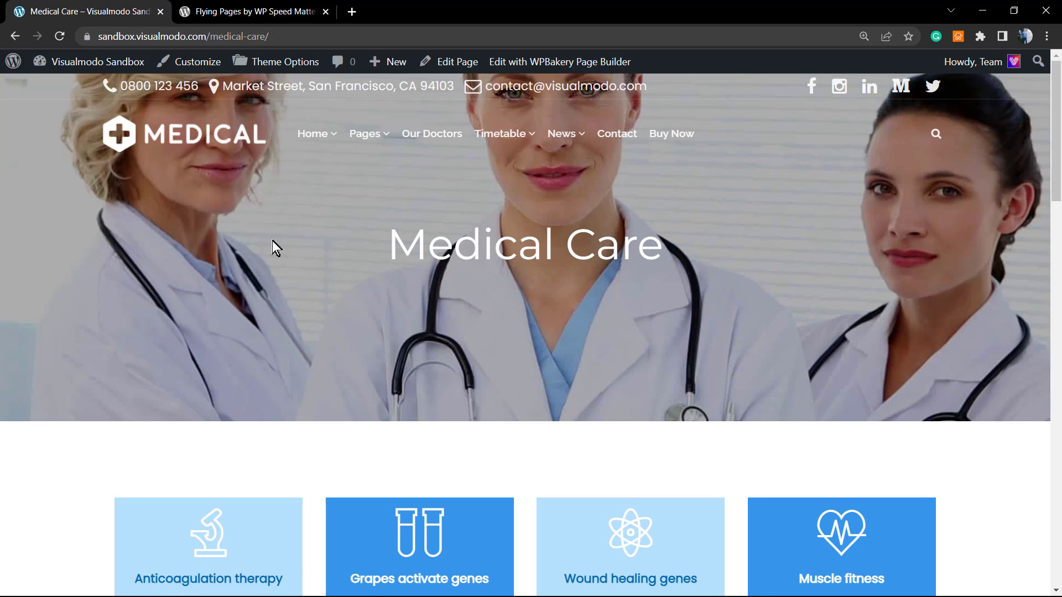
{"action": "left_click", "coordinate": [205, 133]}
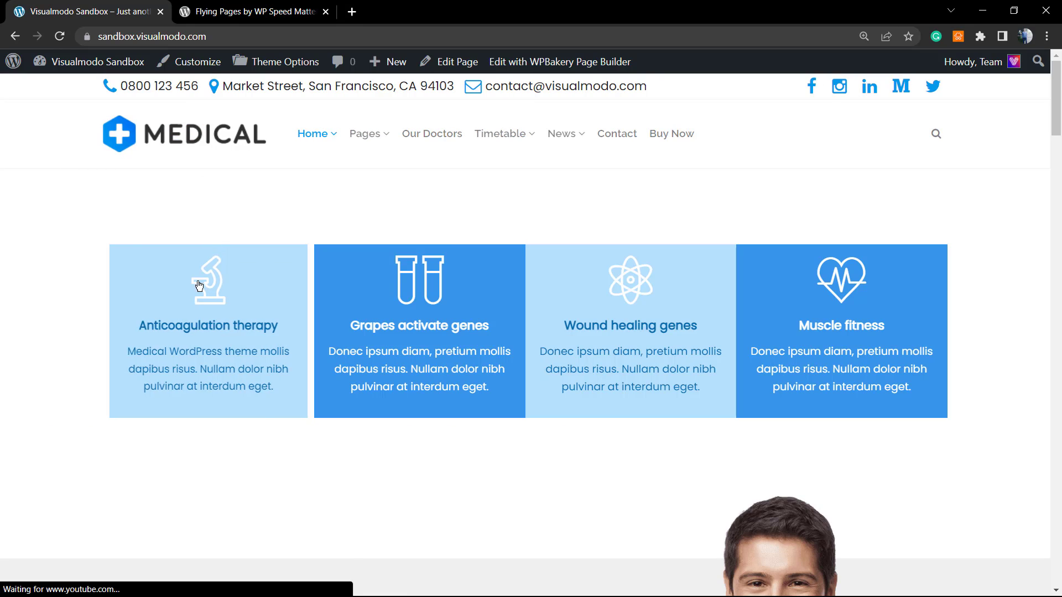
- Scroll down the home page, visit the Departments page and return home
{"action": "scroll", "coordinate": [49, 345], "scroll_direction": "down", "scroll_amount": 1}
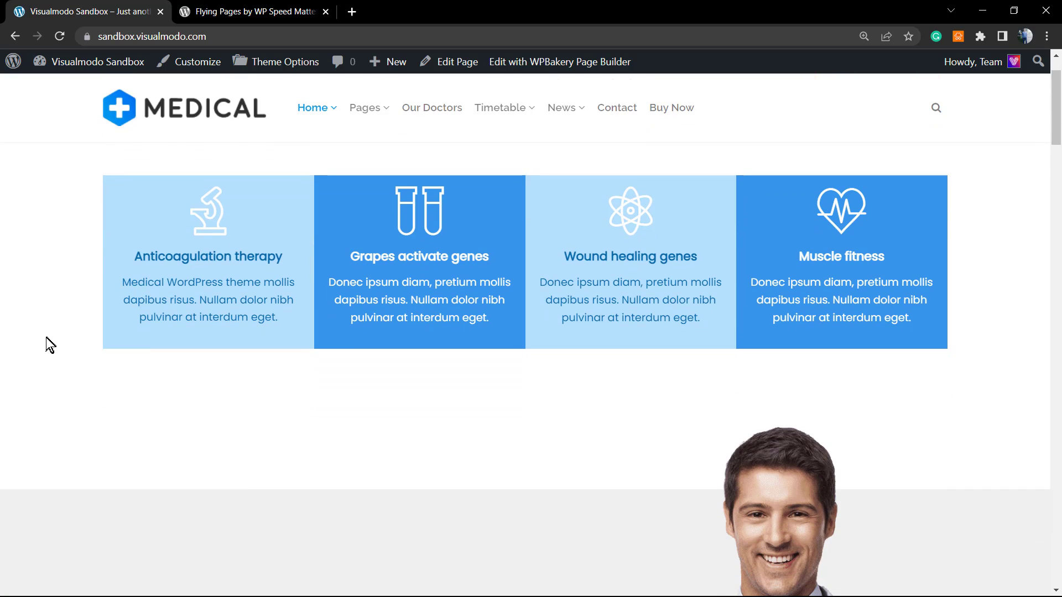
{"action": "scroll", "coordinate": [50, 345], "scroll_direction": "down", "scroll_amount": 3}
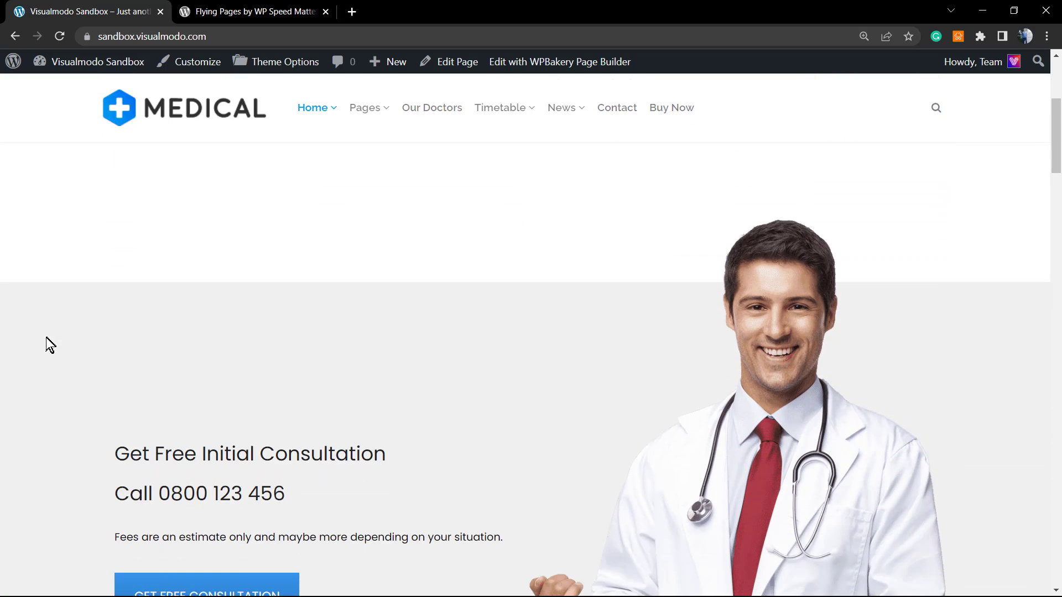
{"action": "scroll", "coordinate": [50, 345], "scroll_direction": "down", "scroll_amount": 8}
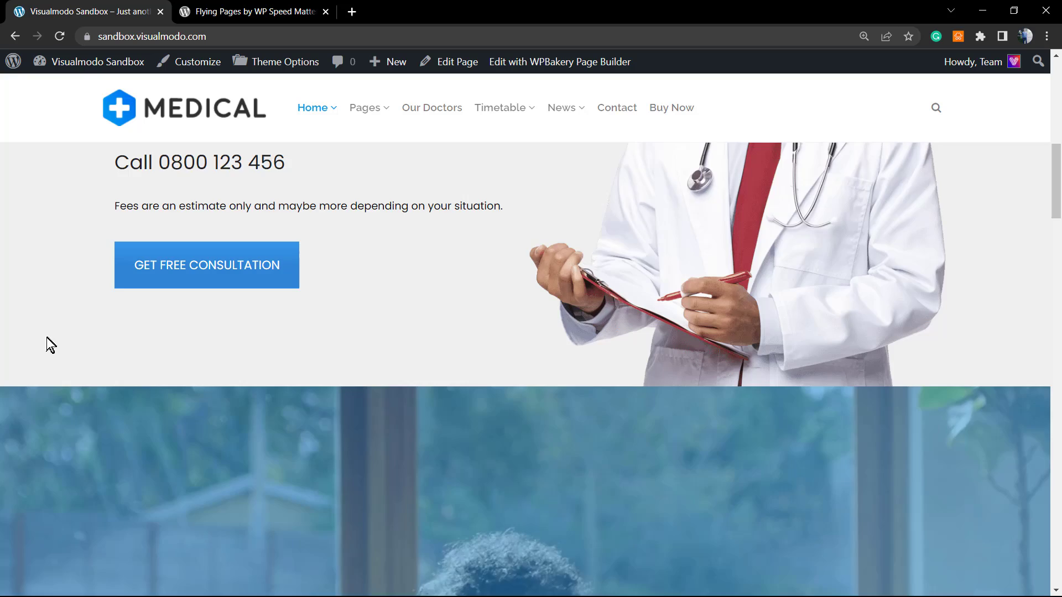
{"action": "scroll", "coordinate": [50, 333], "scroll_direction": "down", "scroll_amount": 6}
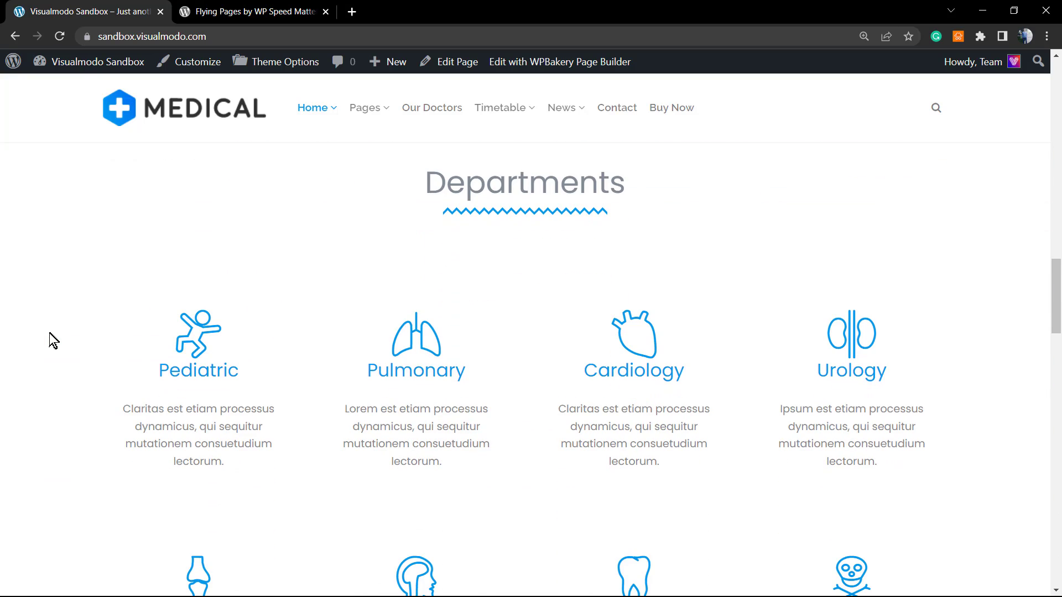
{"action": "scroll", "coordinate": [49, 333], "scroll_direction": "down", "scroll_amount": 2}
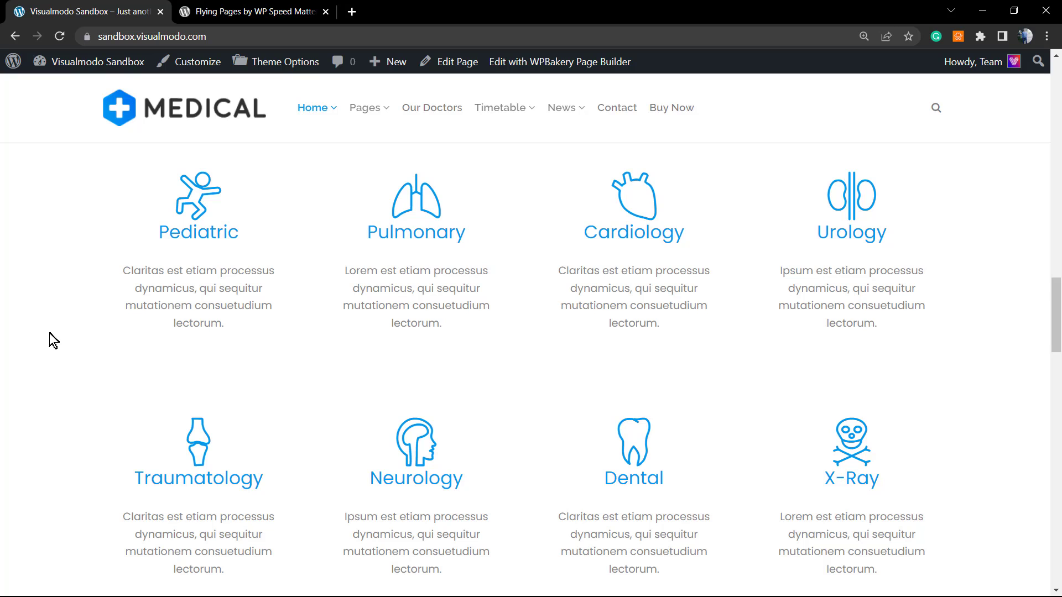
{"action": "scroll", "coordinate": [49, 333], "scroll_direction": "down", "scroll_amount": 2}
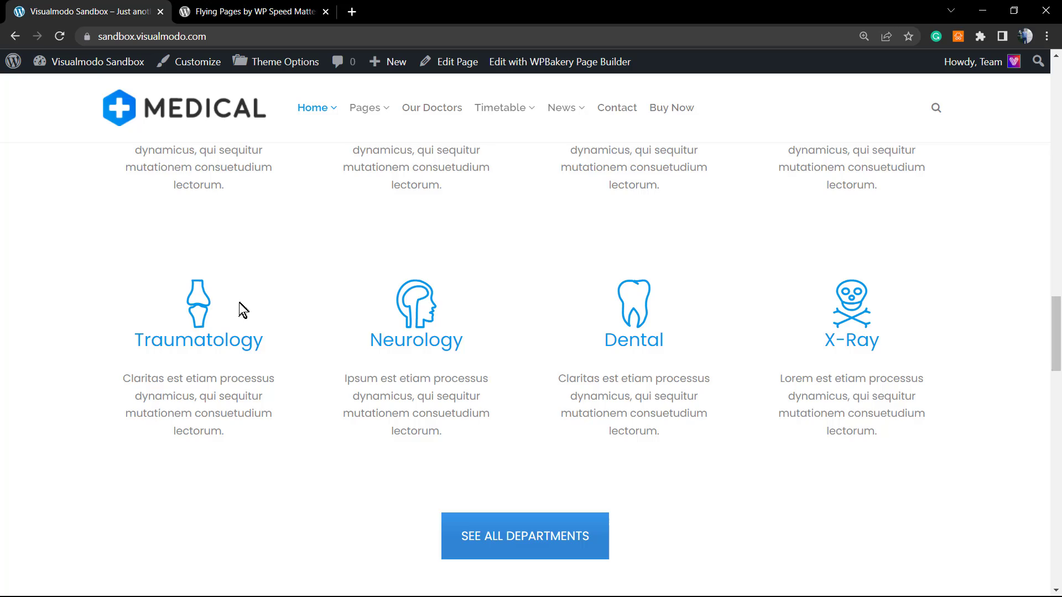
{"action": "scroll", "coordinate": [350, 315], "scroll_direction": "down", "scroll_amount": 2}
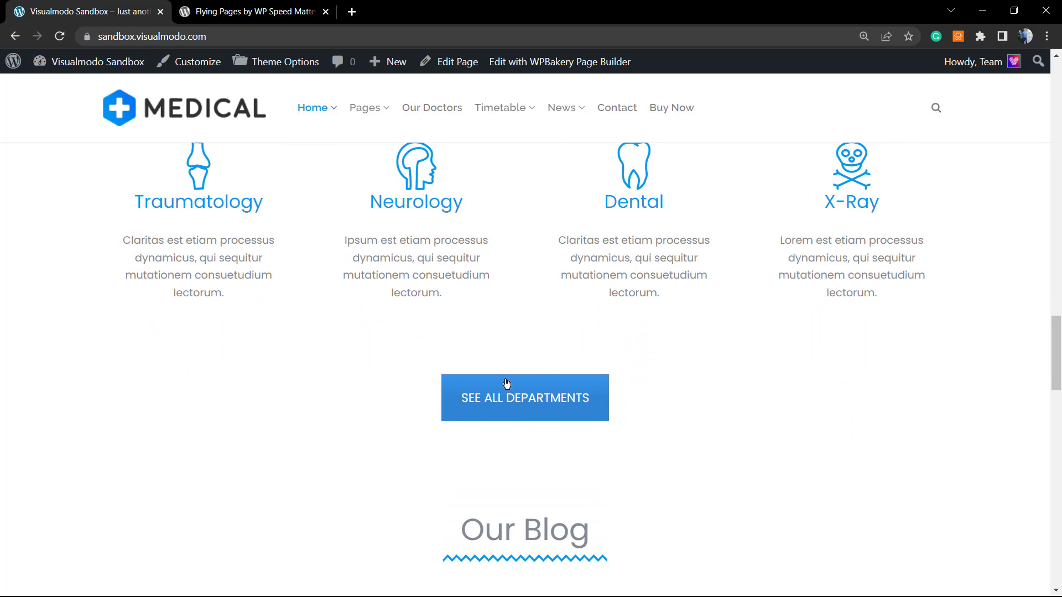
{"action": "left_click", "coordinate": [550, 419]}
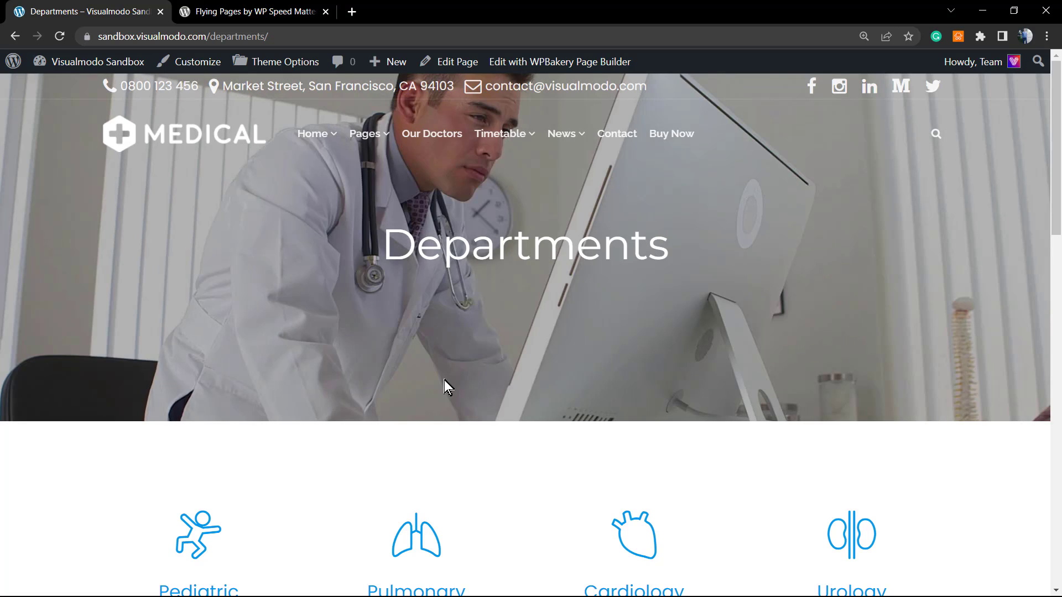
{"action": "left_click", "coordinate": [158, 141]}
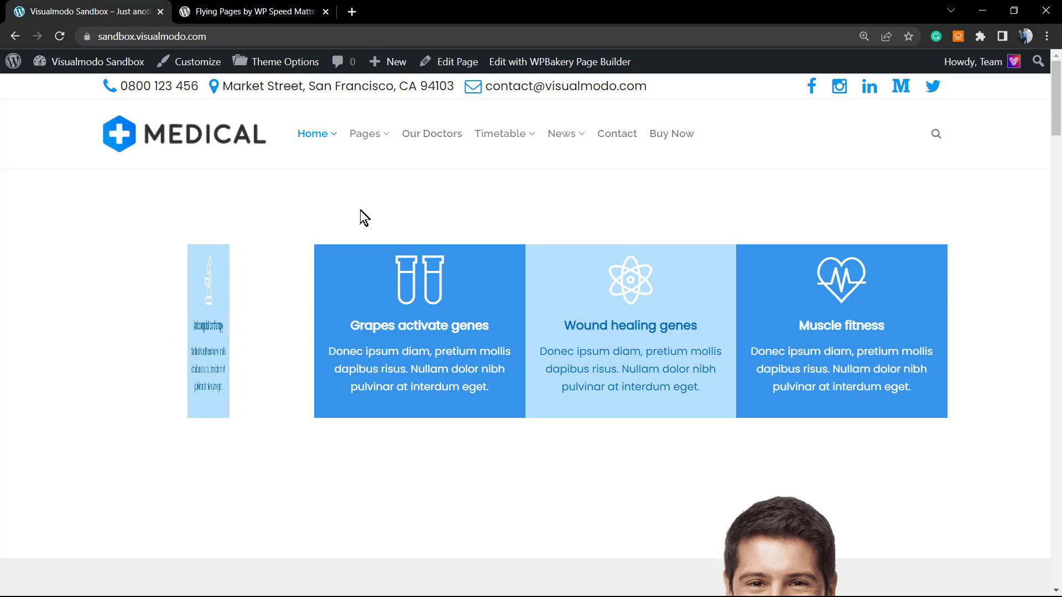
- Leave full screen and go from the admin dashboard to Plugins > Add New
{"action": "key", "text": "F11"}
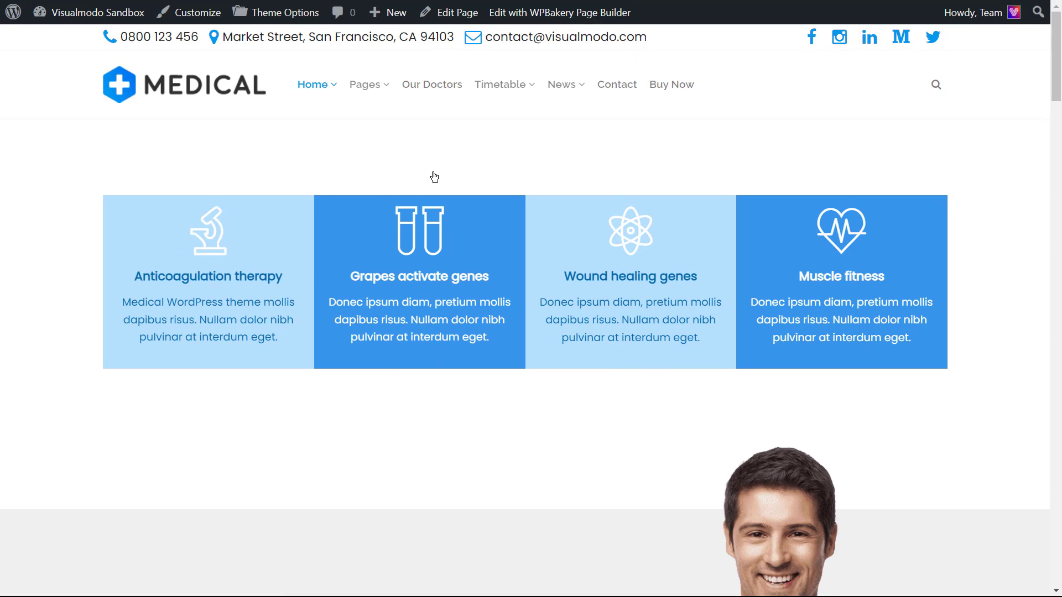
{"action": "key", "text": "F11"}
{"action": "mouse_move", "coordinate": [70, 69]}
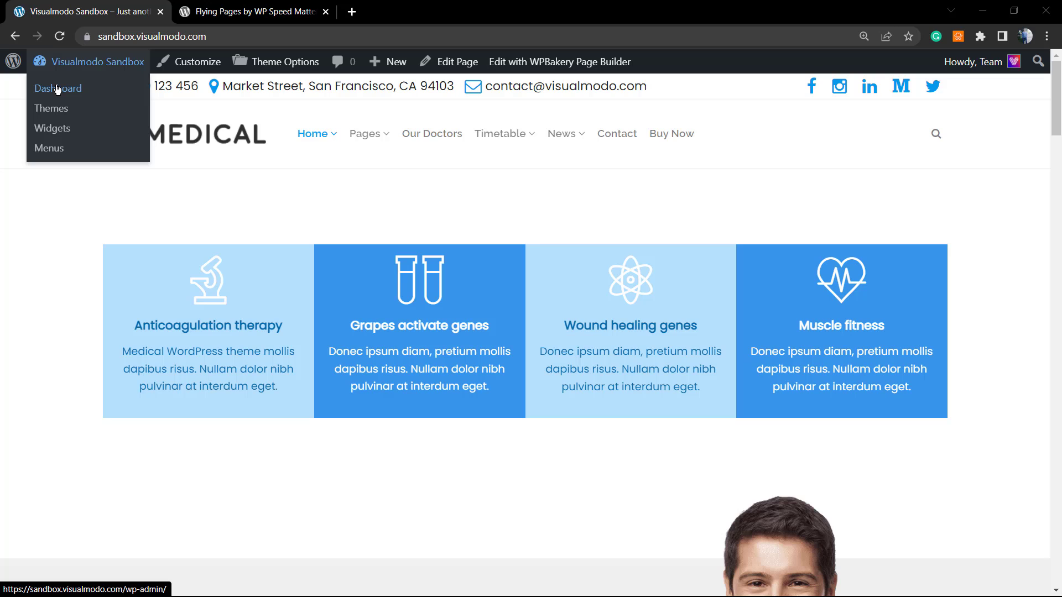
{"action": "left_click", "coordinate": [55, 89]}
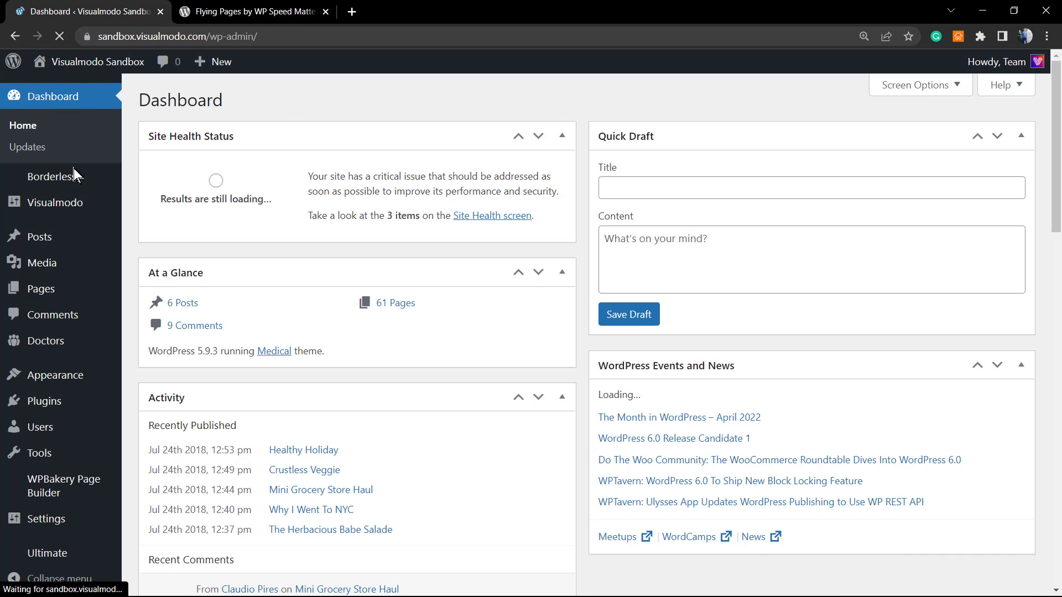
{"action": "mouse_move", "coordinate": [71, 403]}
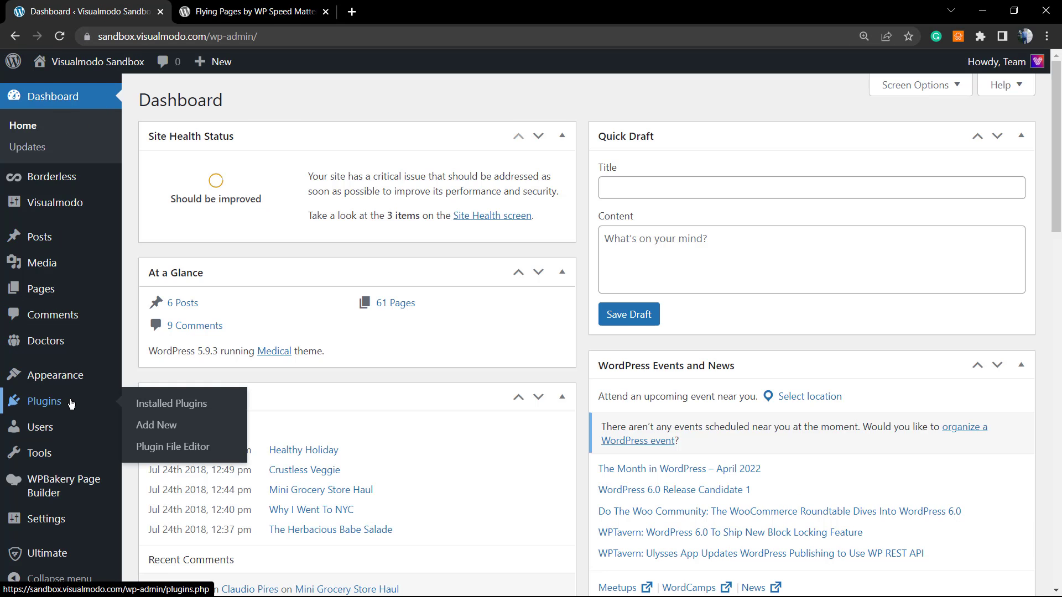
{"action": "left_click", "coordinate": [163, 432]}
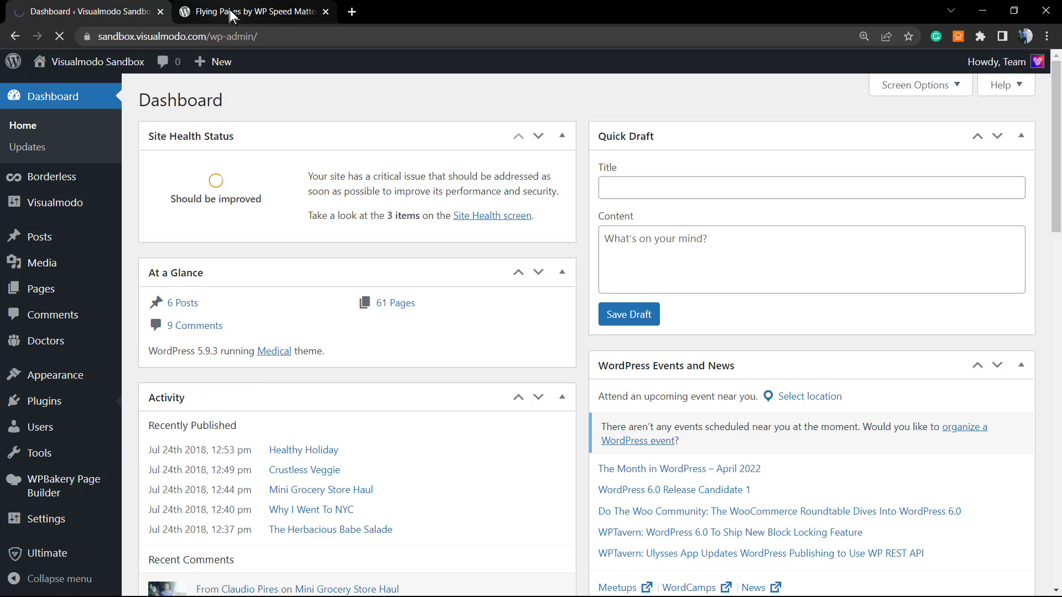
- Select the plugin title 'Flying Pages by WP Speed Matters' on its wordpress.org page
{"action": "left_click", "coordinate": [238, 13]}
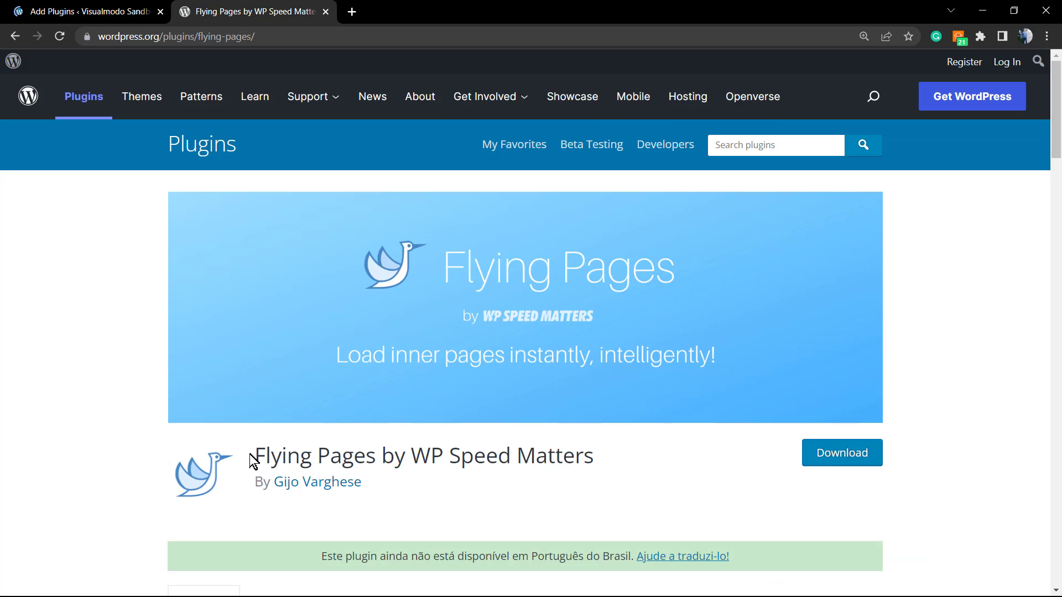
{"action": "left_click_drag", "start_coordinate": [254, 459], "coordinate": [584, 453]}
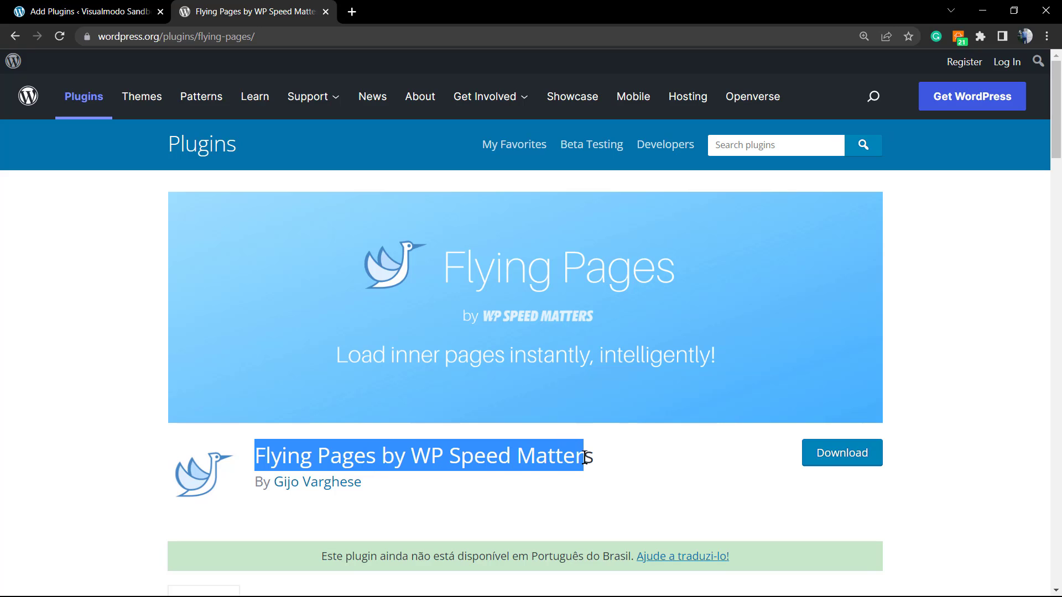
{"action": "double_click", "coordinate": [580, 456]}
{"action": "triple_click", "coordinate": [580, 456]}
{"action": "key", "text": "ctrl+c"}
- Paste 'Flying Pages by WP Speed Matters' into the Search plugins field on Add Plugins
{"action": "left_click", "coordinate": [113, 10]}
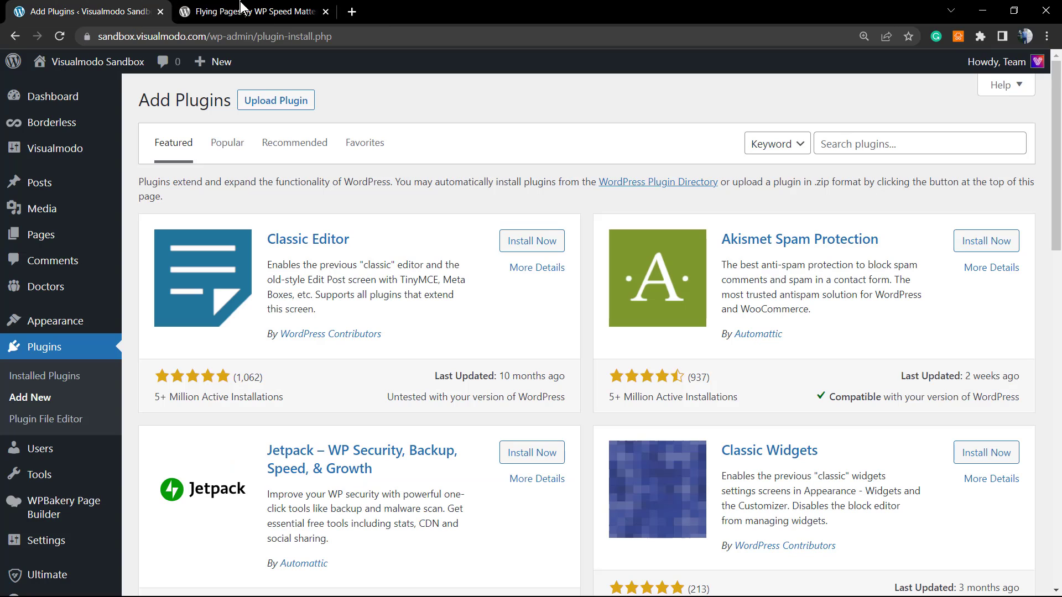
{"action": "left_click", "coordinate": [877, 144]}
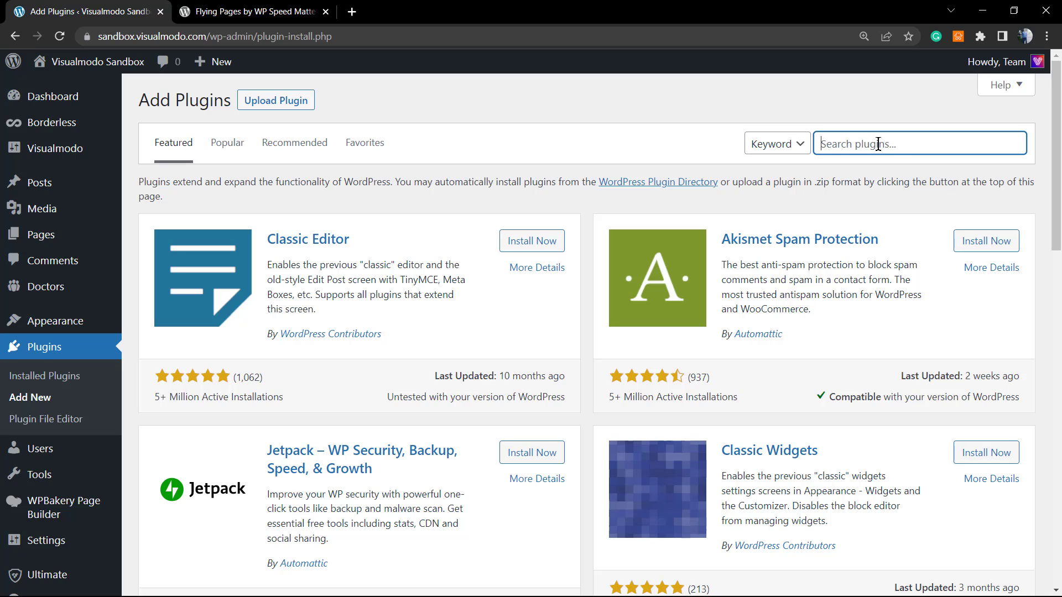
{"action": "key", "text": "ctrl+v"}
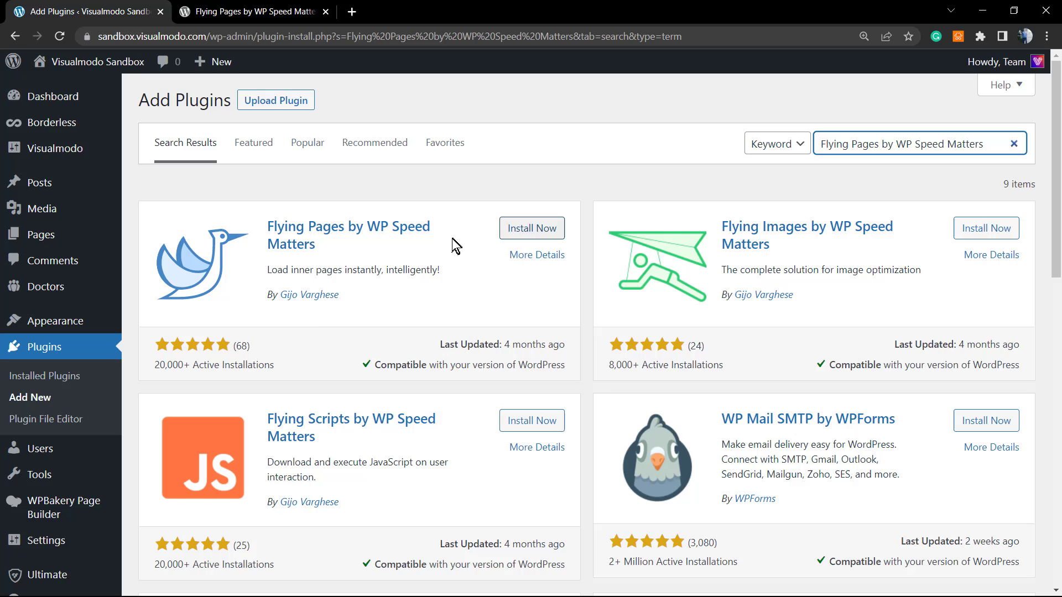
{"action": "left_click_drag", "start_coordinate": [379, 305], "coordinate": [301, 296]}
{"action": "left_click", "coordinate": [372, 298]}
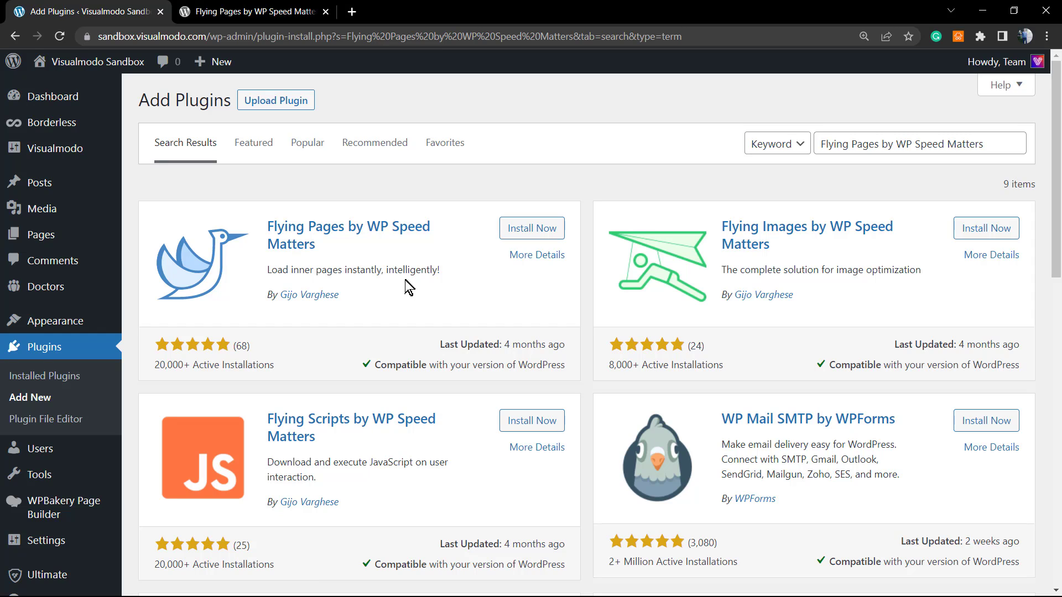
- Install Flying Pages by WP Speed Matters and activate it once installation finishes
{"action": "left_click", "coordinate": [548, 234]}
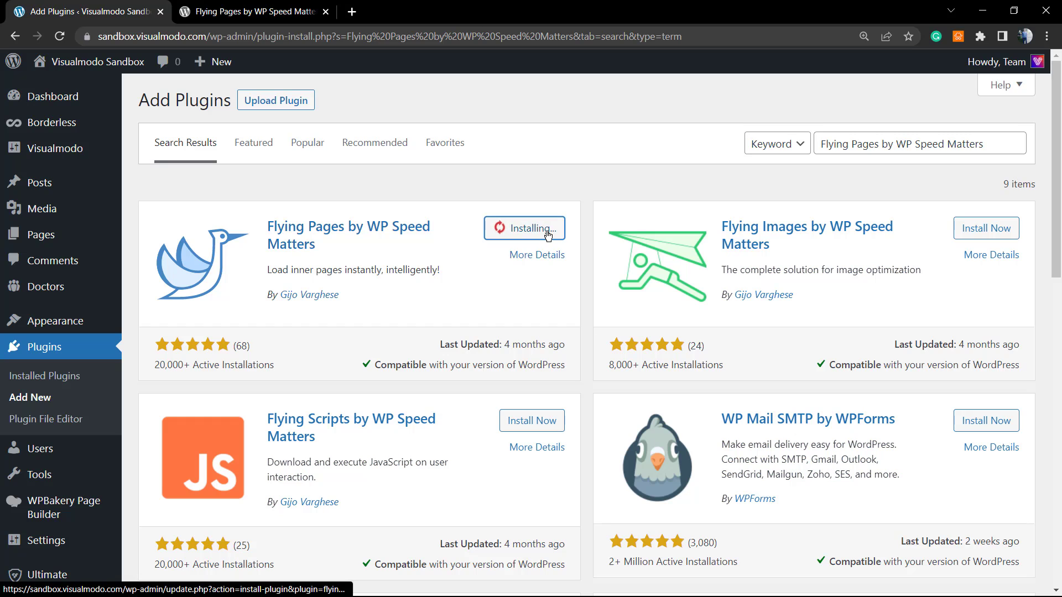
{"action": "left_click", "coordinate": [547, 235]}
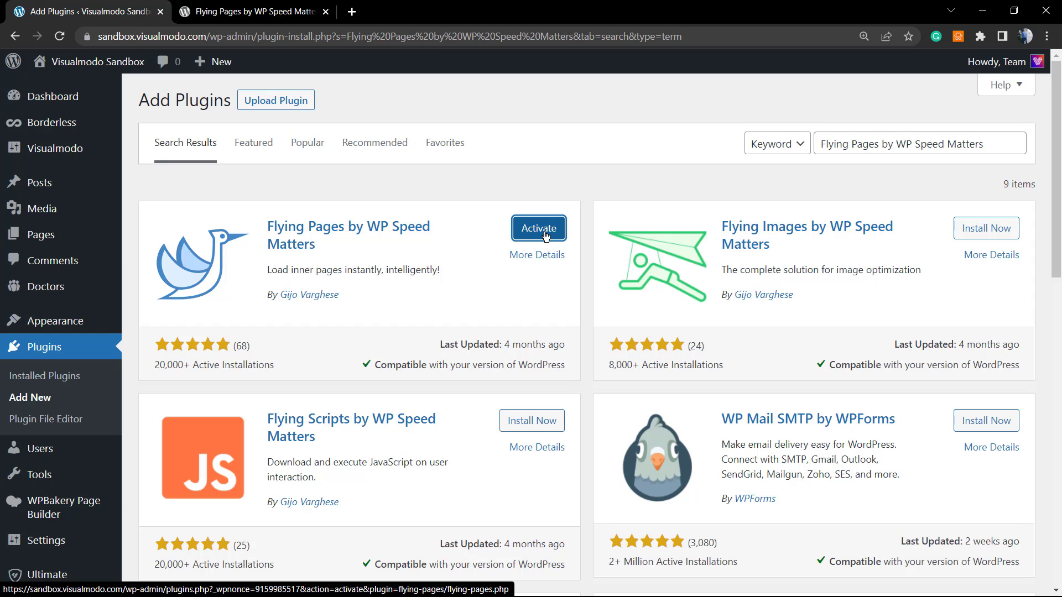
{"action": "left_click", "coordinate": [545, 236]}
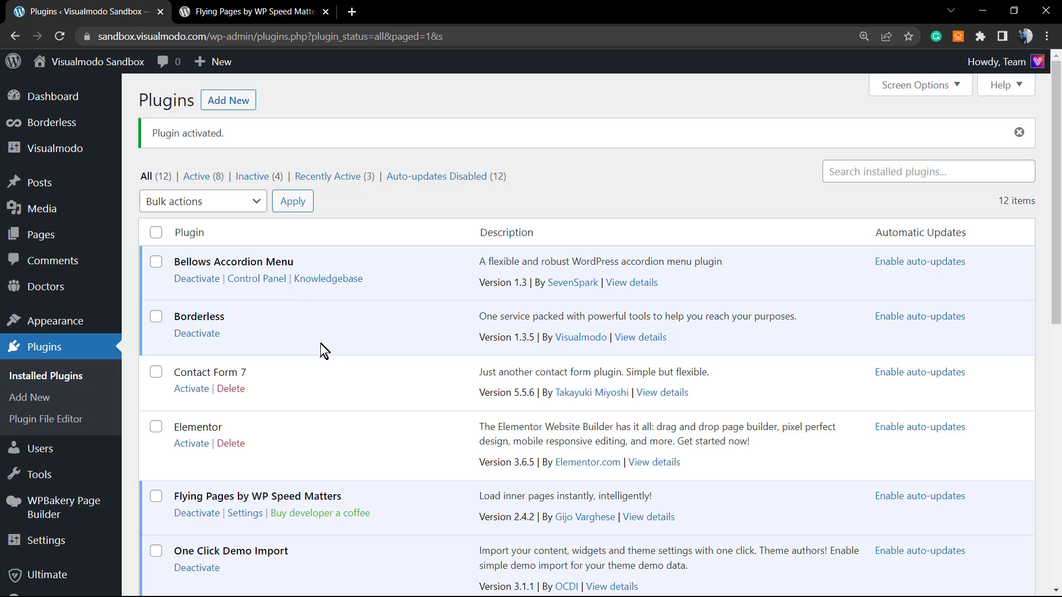
- Find Flying Pages in the installed plugins list and follow its Settings link
{"action": "scroll", "coordinate": [306, 333], "scroll_direction": "down", "scroll_amount": 5}
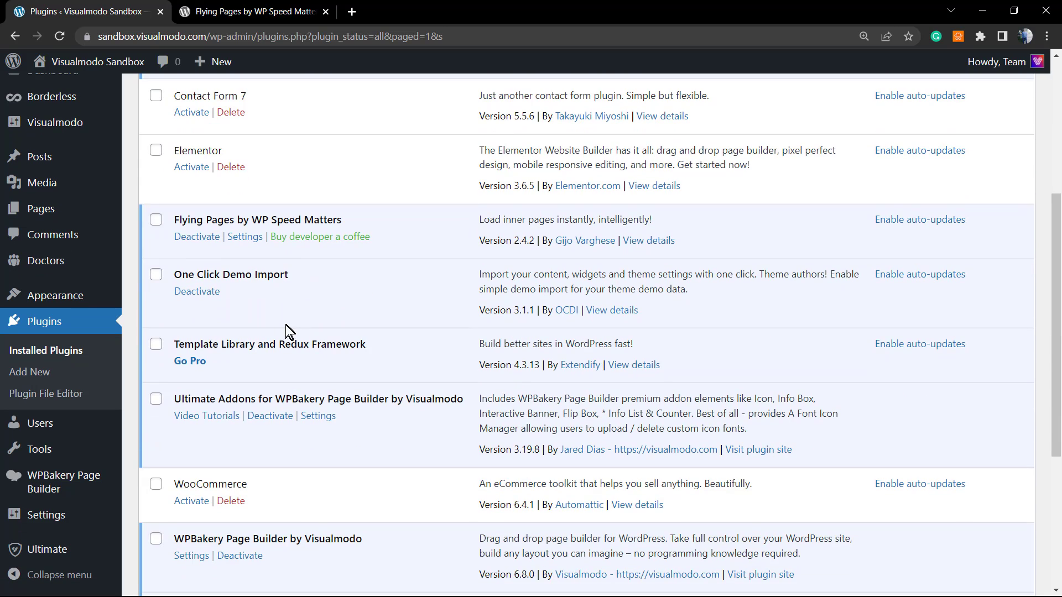
{"action": "left_click_drag", "start_coordinate": [357, 220], "coordinate": [208, 218]}
{"action": "left_click", "coordinate": [208, 218]}
{"action": "left_click", "coordinate": [244, 240]}
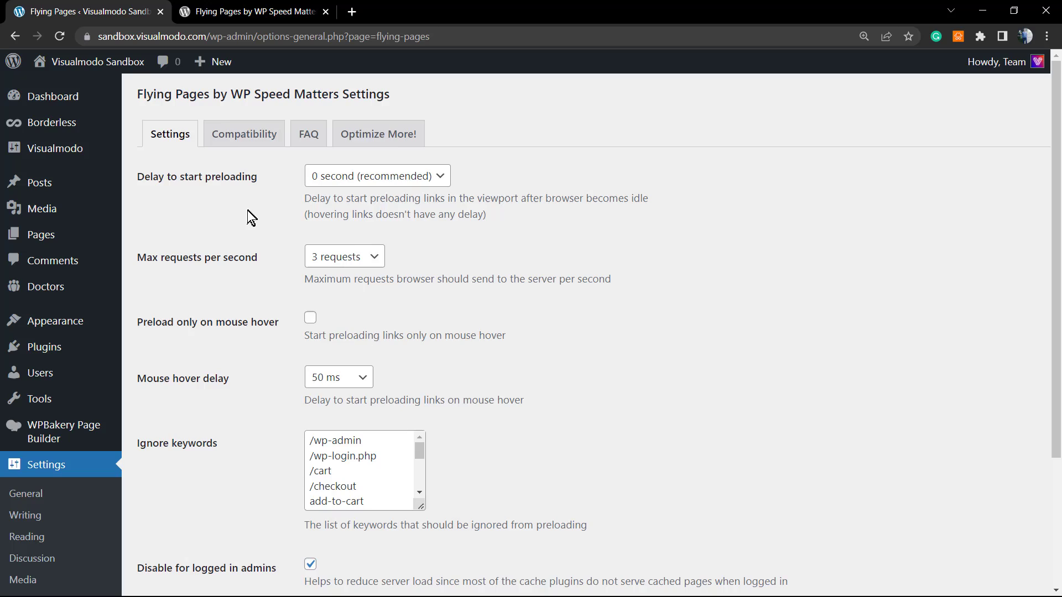
{"action": "key", "text": "ctrl+plus"}
{"action": "key", "text": "ctrl+plus"}
{"action": "key", "text": "ctrl+plus"}
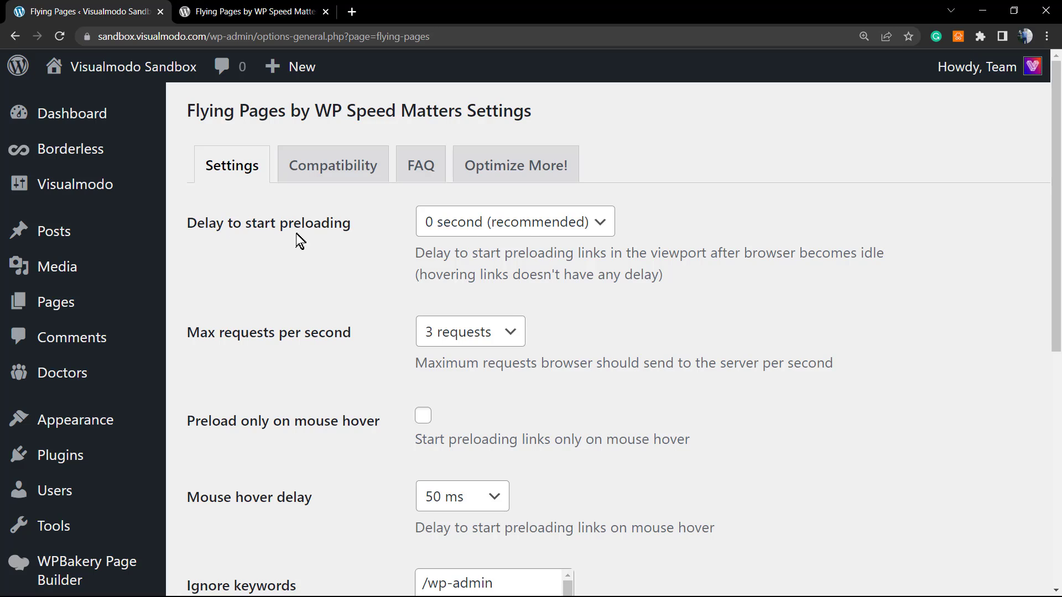
{"action": "left_click", "coordinate": [472, 232]}
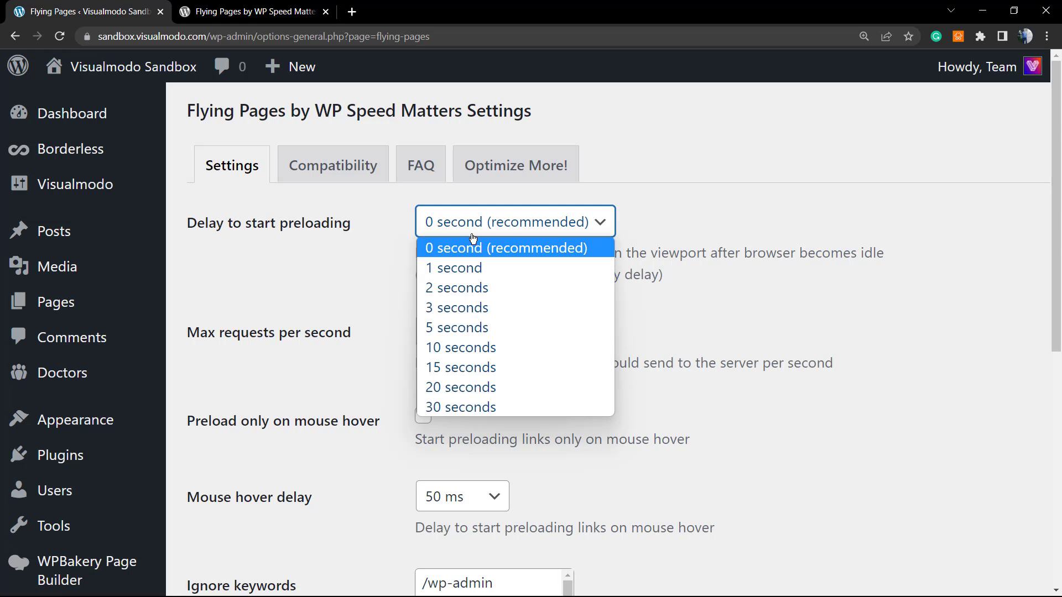
{"action": "left_click", "coordinate": [472, 238]}
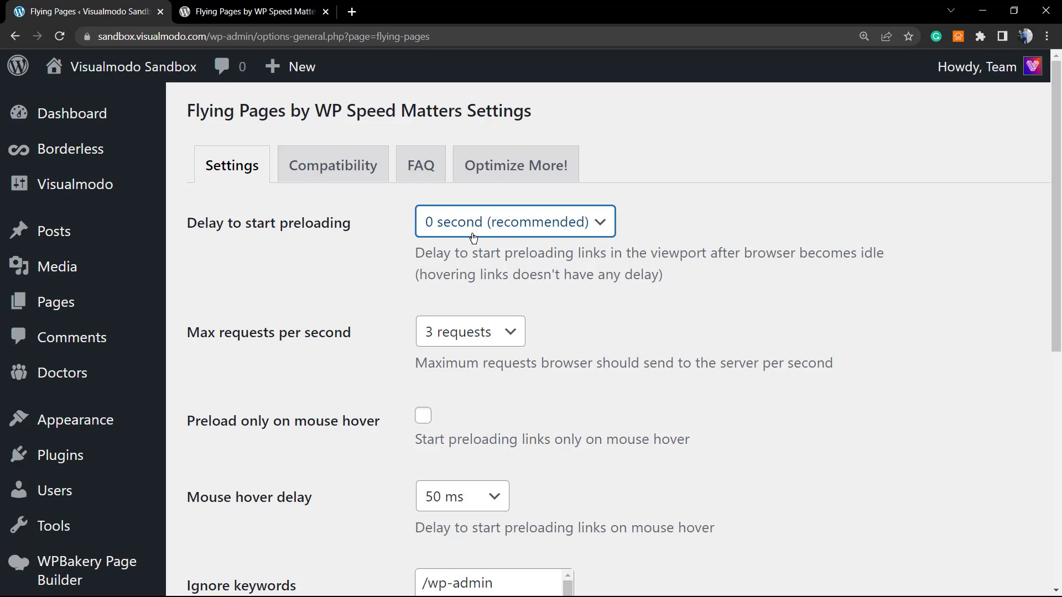
{"action": "left_click", "coordinate": [536, 232]}
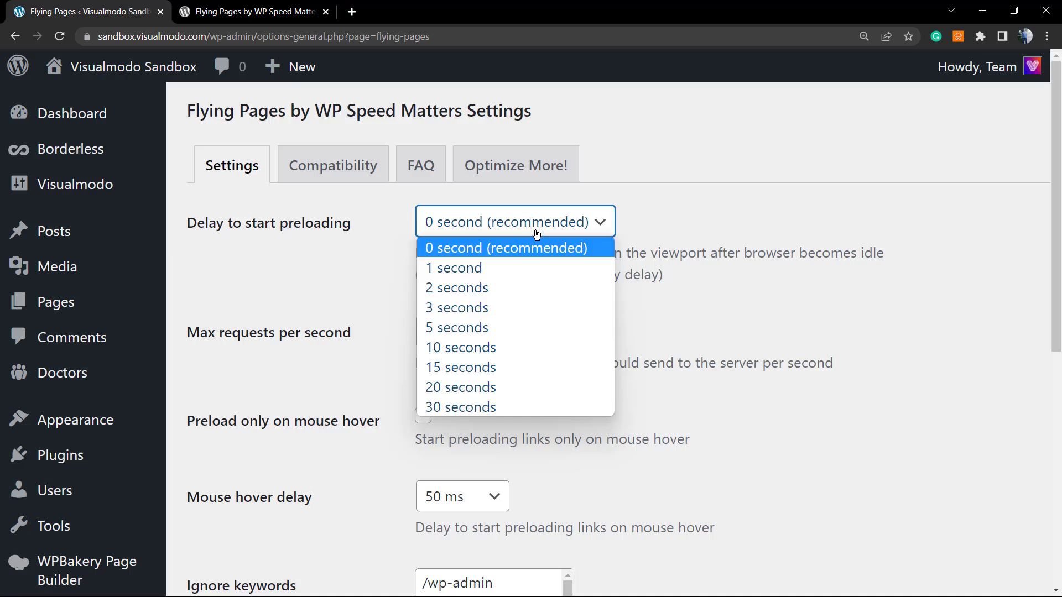
{"action": "left_click", "coordinate": [536, 234]}
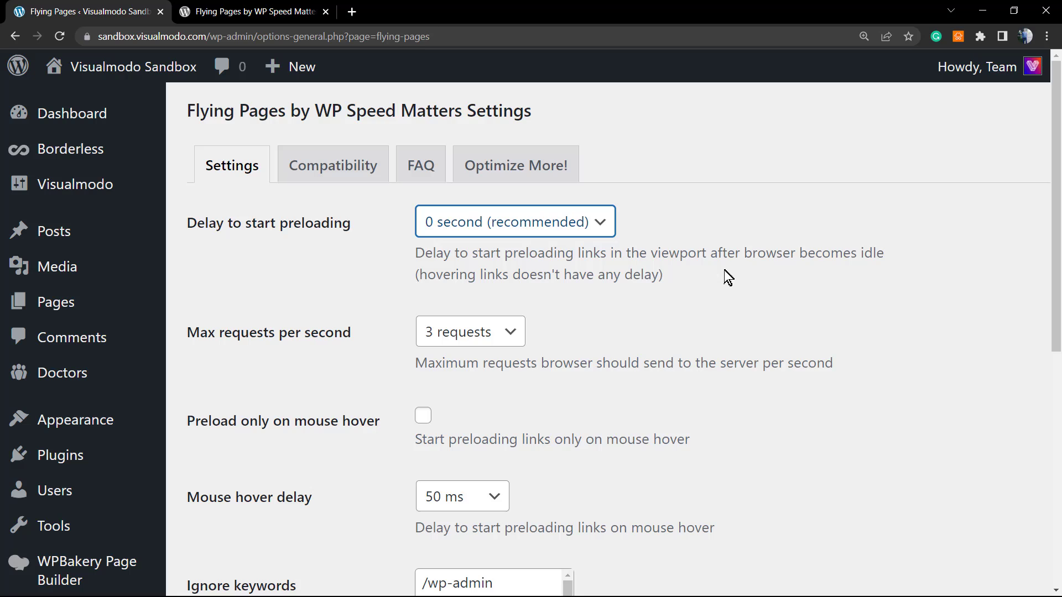
{"action": "left_click", "coordinate": [603, 235]}
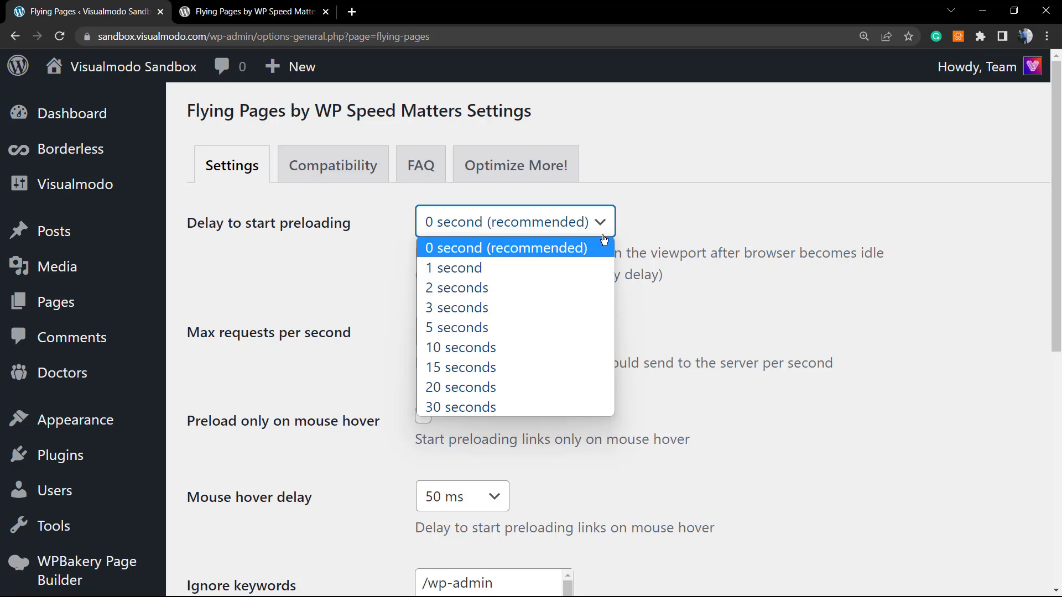
{"action": "left_click", "coordinate": [603, 241]}
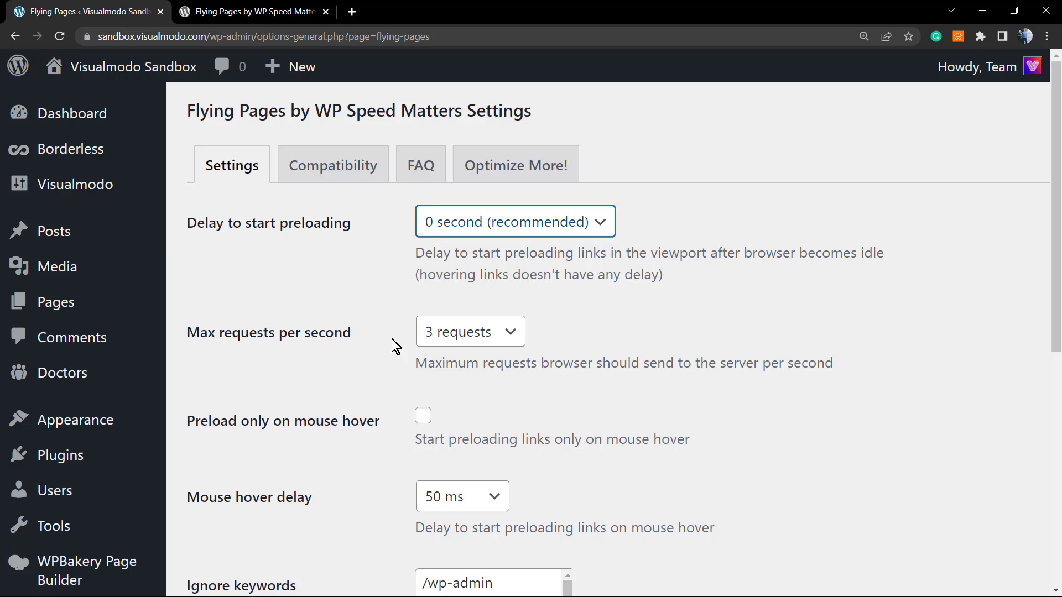
{"action": "left_click", "coordinate": [437, 339]}
{"action": "left_click", "coordinate": [438, 339]}
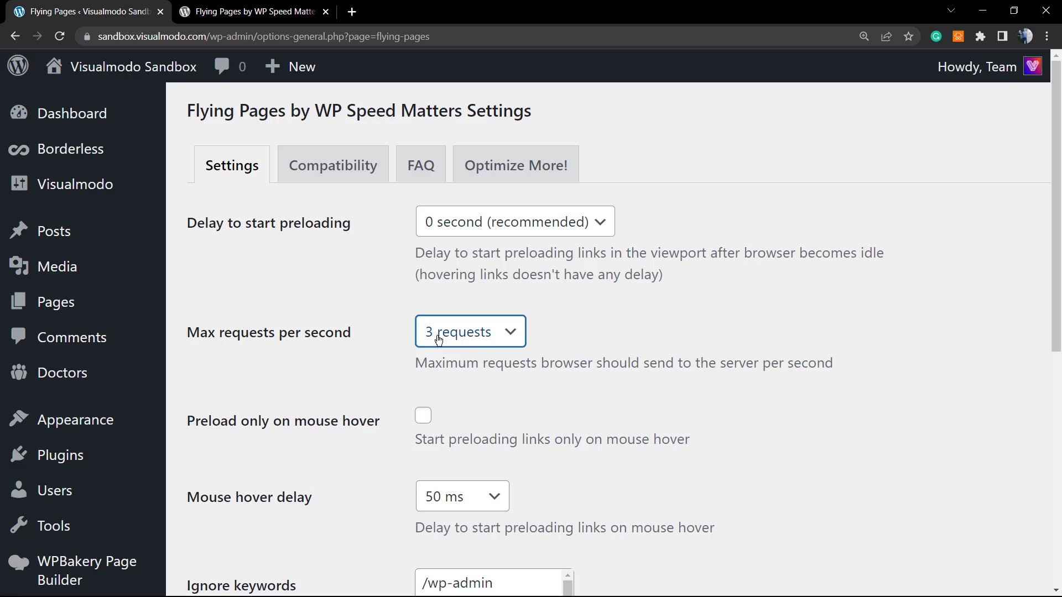
{"action": "left_click", "coordinate": [493, 333]}
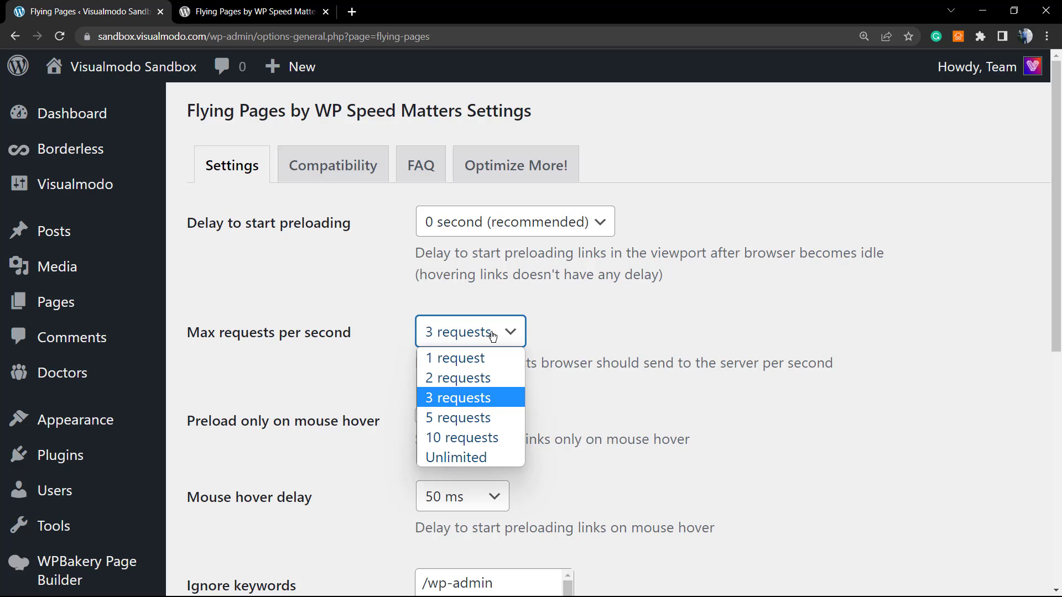
{"action": "left_click", "coordinate": [467, 400]}
{"action": "scroll", "coordinate": [363, 360], "scroll_direction": "down", "scroll_amount": 1}
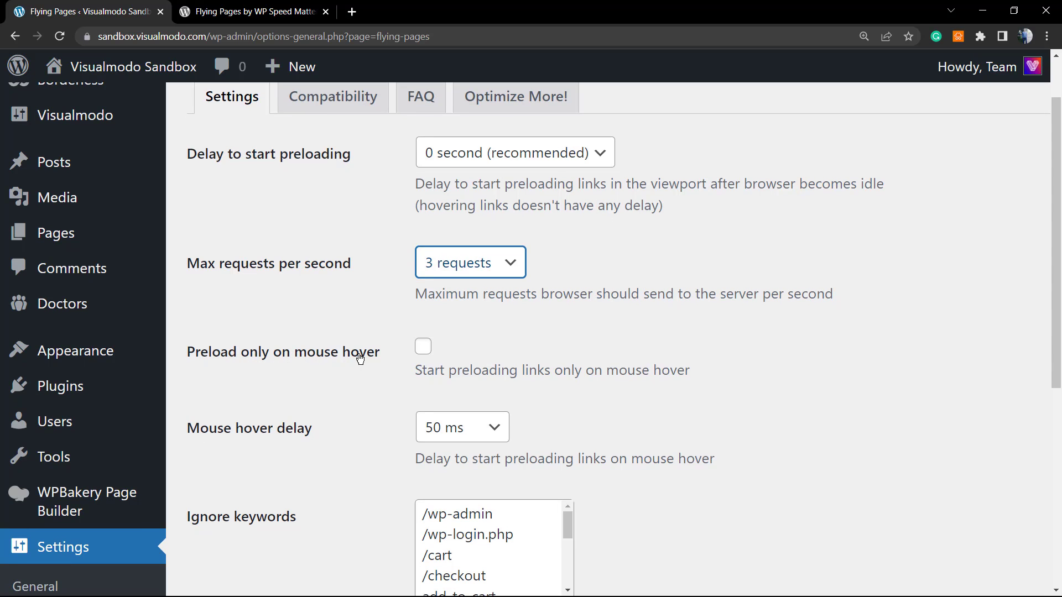
- Open the live site in a new tab from the admin bar's Visit Site link
{"action": "left_click", "coordinate": [260, 11]}
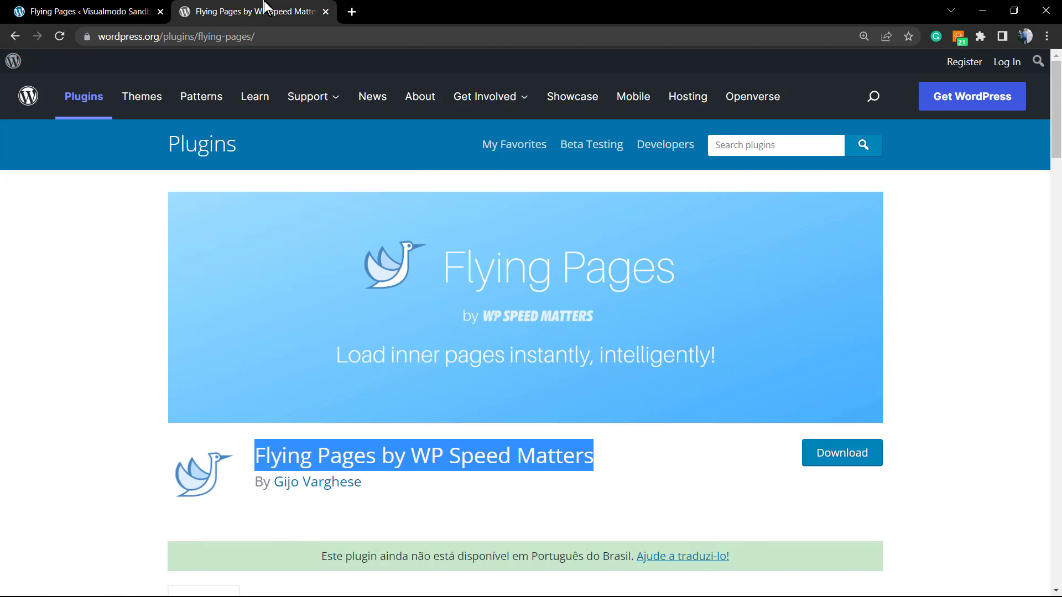
{"action": "left_click", "coordinate": [127, 11]}
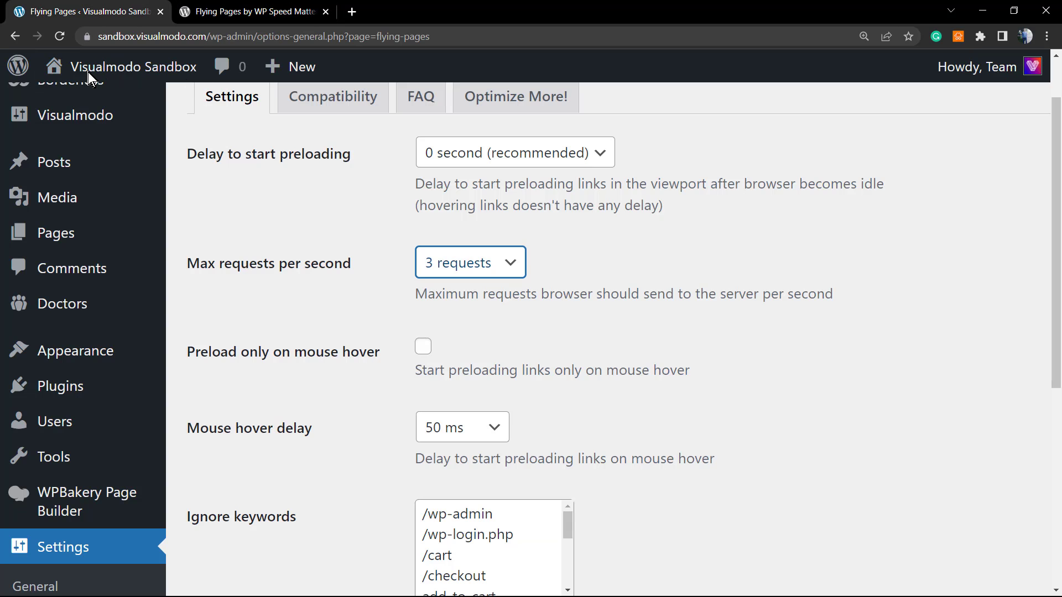
{"action": "left_click", "coordinate": [62, 107]}
{"action": "right_click", "coordinate": [62, 107]}
{"action": "left_click", "coordinate": [71, 114]}
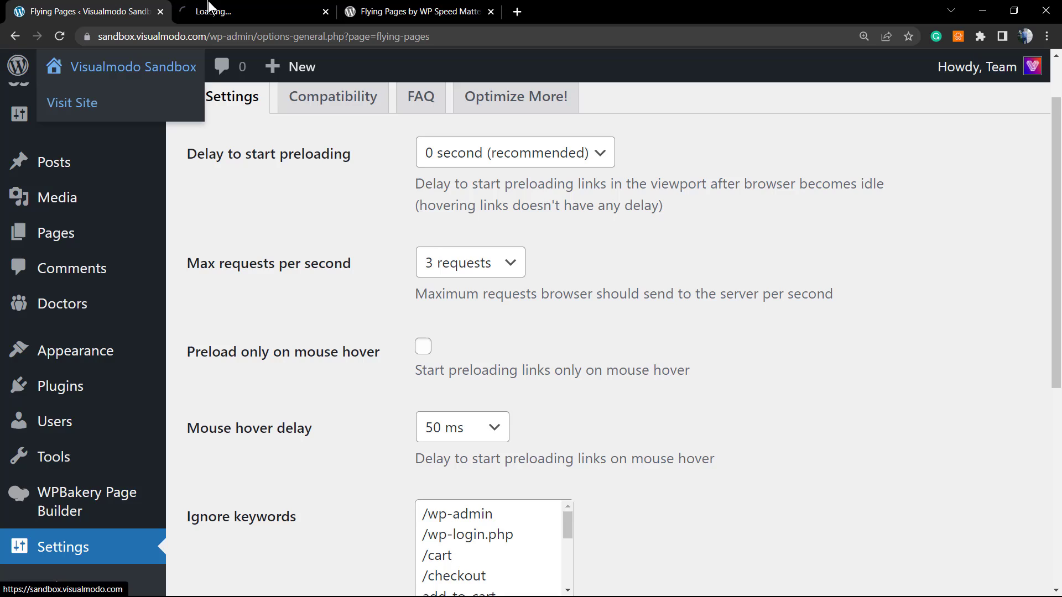
{"action": "left_click", "coordinate": [252, 12]}
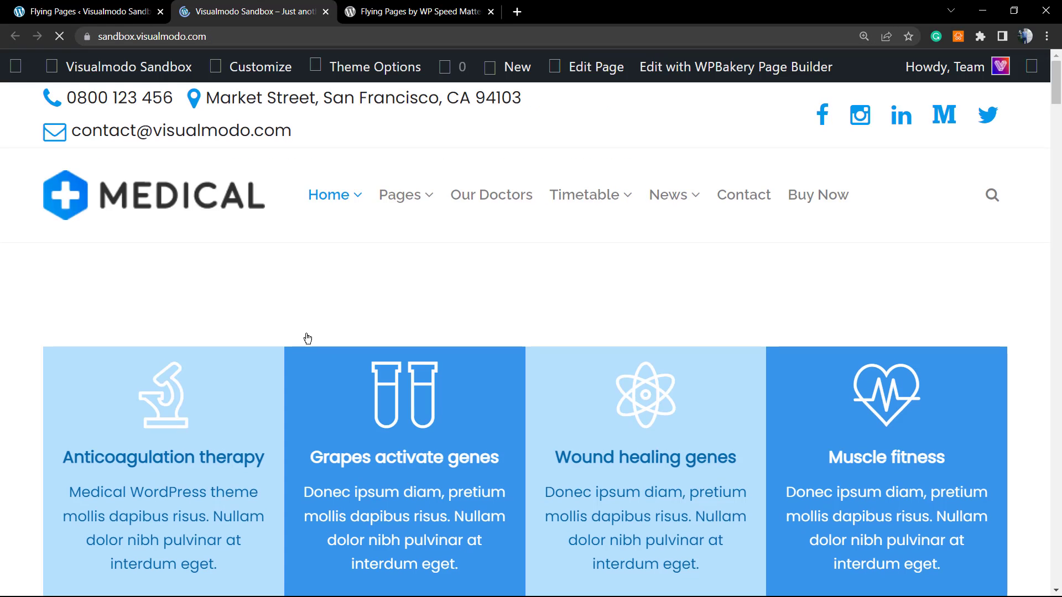
{"action": "scroll", "coordinate": [244, 321], "scroll_direction": "down", "scroll_amount": 10}
{"action": "scroll", "coordinate": [212, 330], "scroll_direction": "down", "scroll_amount": 3}
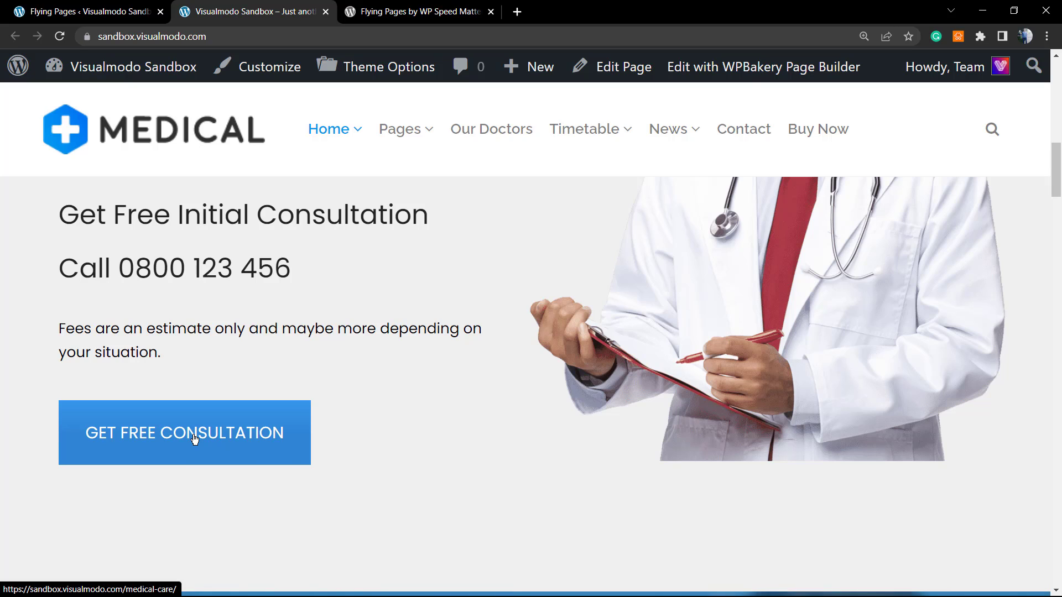
- In the Flying Pages settings, tick Preload only on mouse hover with the delay at 50 ms
{"action": "left_click", "coordinate": [67, 11]}
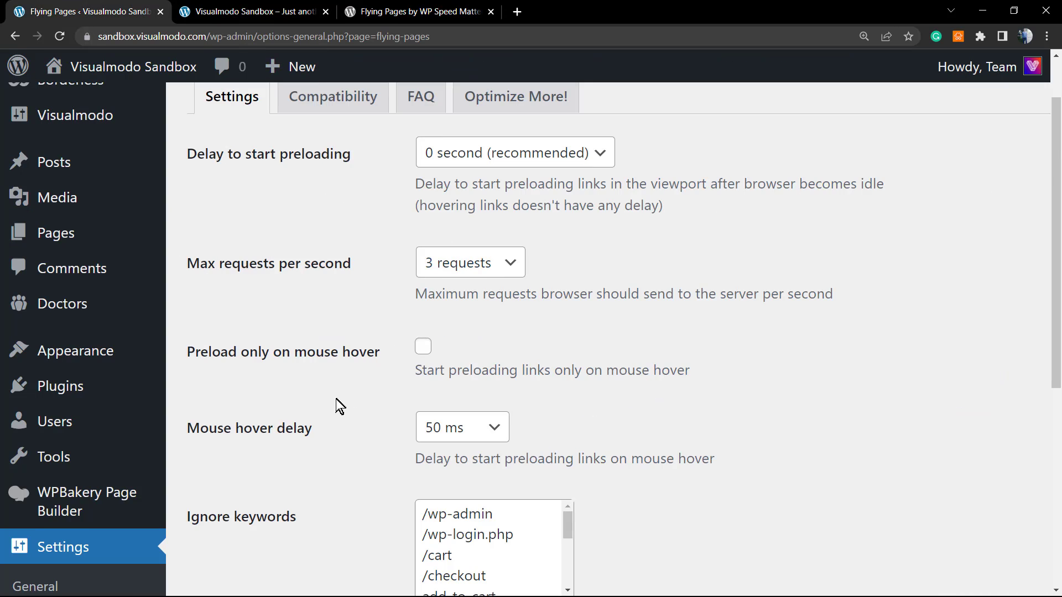
{"action": "scroll", "coordinate": [336, 400], "scroll_direction": "down", "scroll_amount": 1}
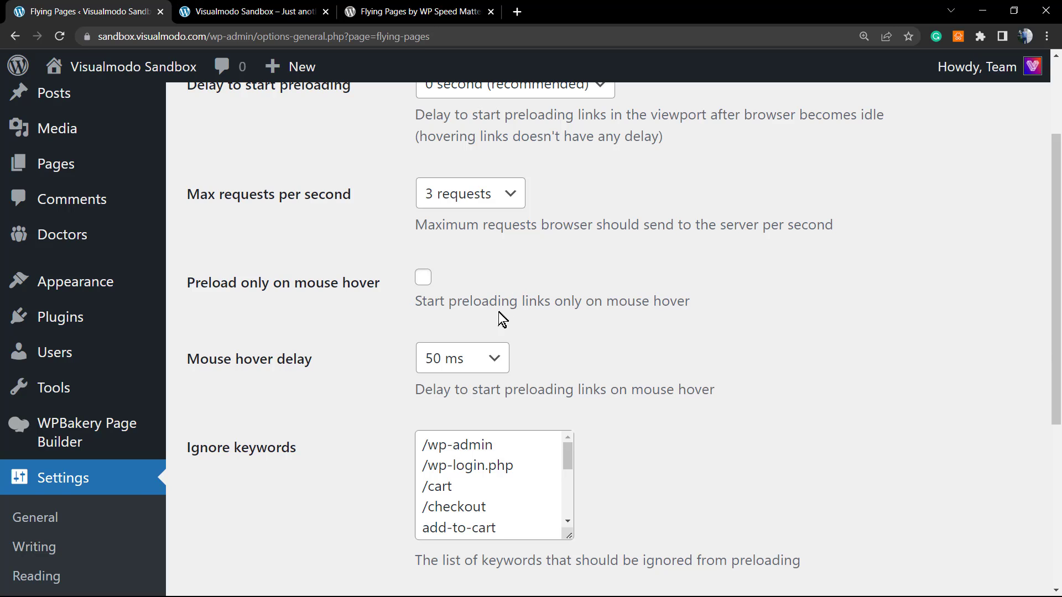
{"action": "left_click", "coordinate": [463, 361]}
{"action": "left_click", "coordinate": [463, 361]}
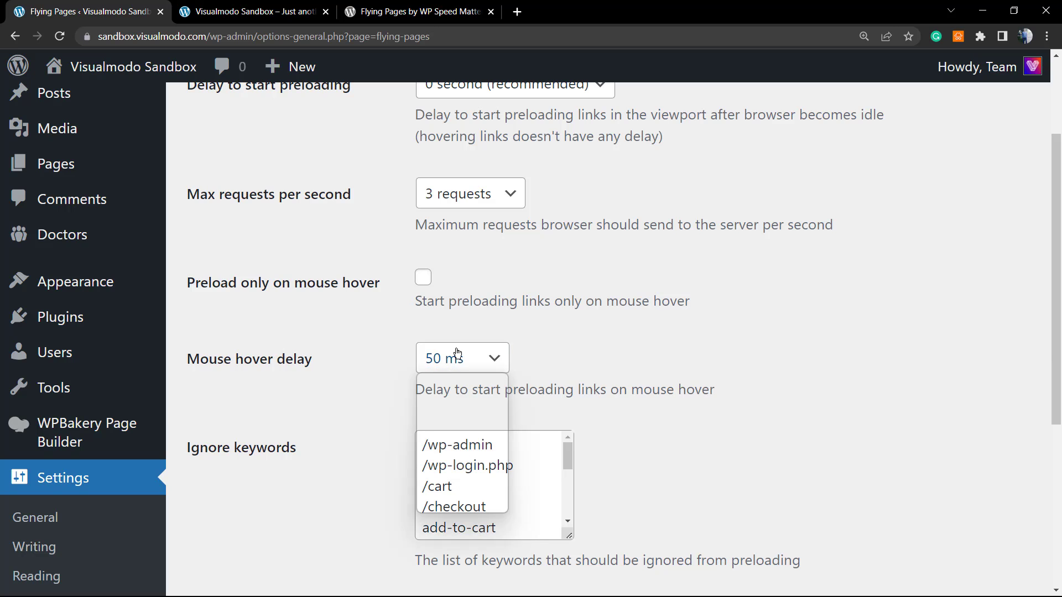
{"action": "left_click", "coordinate": [423, 283]}
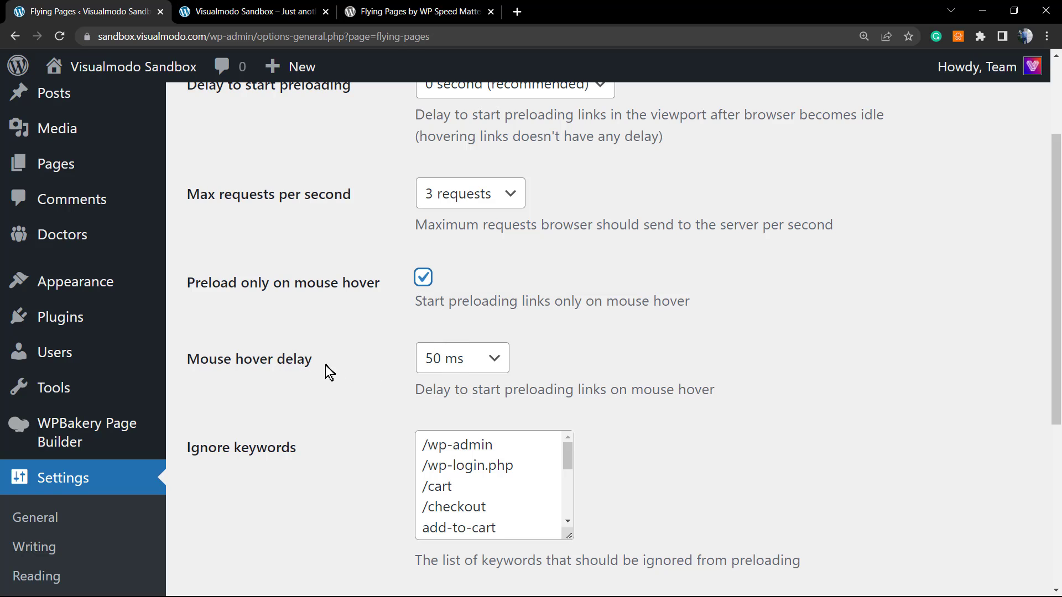
{"action": "left_click", "coordinate": [460, 363]}
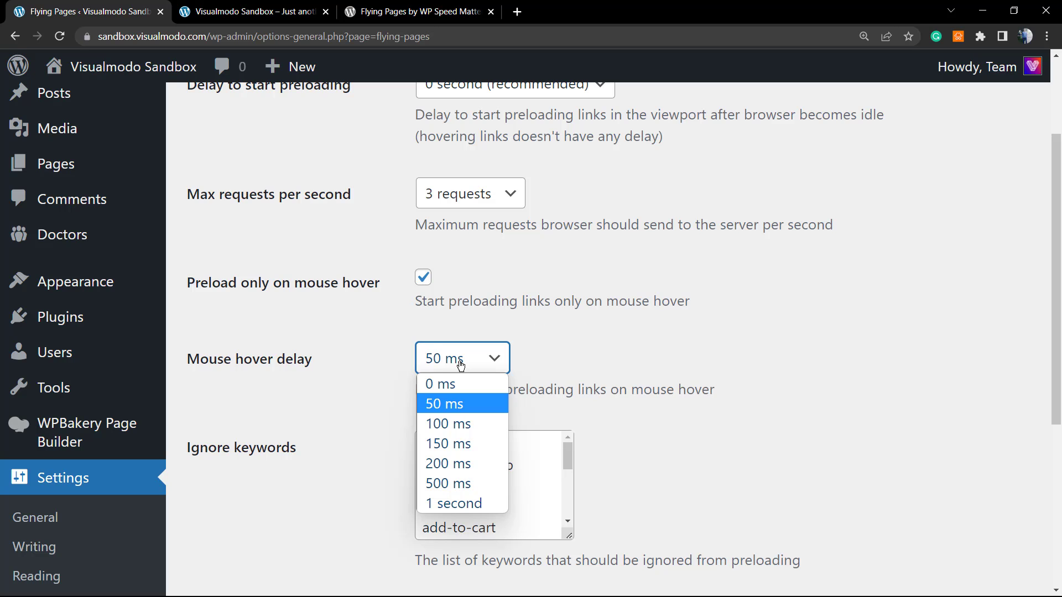
{"action": "left_click", "coordinate": [460, 363]}
{"action": "scroll", "coordinate": [366, 360], "scroll_direction": "down", "scroll_amount": 2}
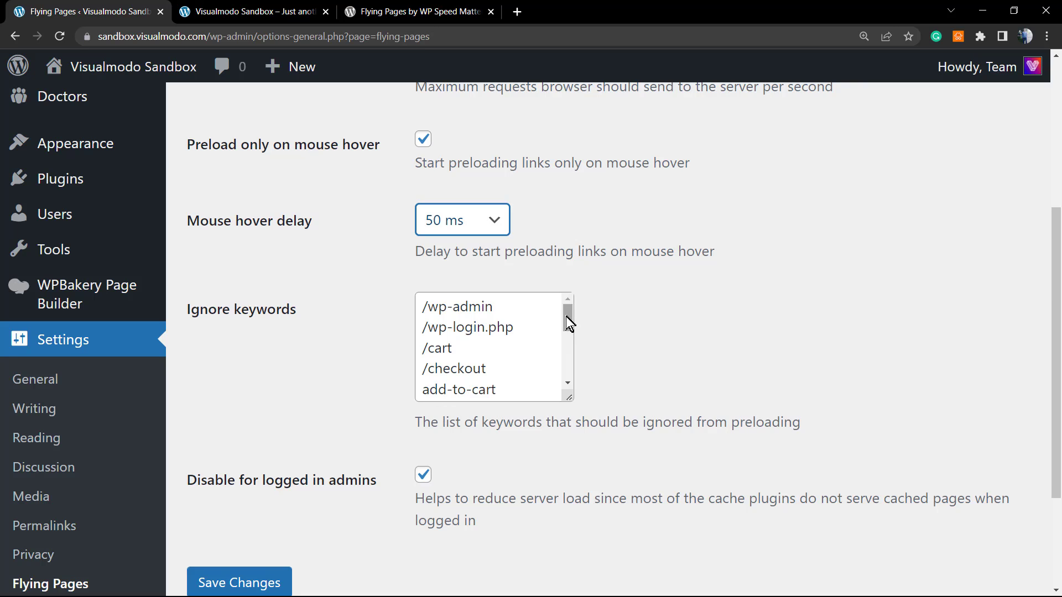
{"action": "left_click_drag", "start_coordinate": [566, 318], "coordinate": [563, 310]}
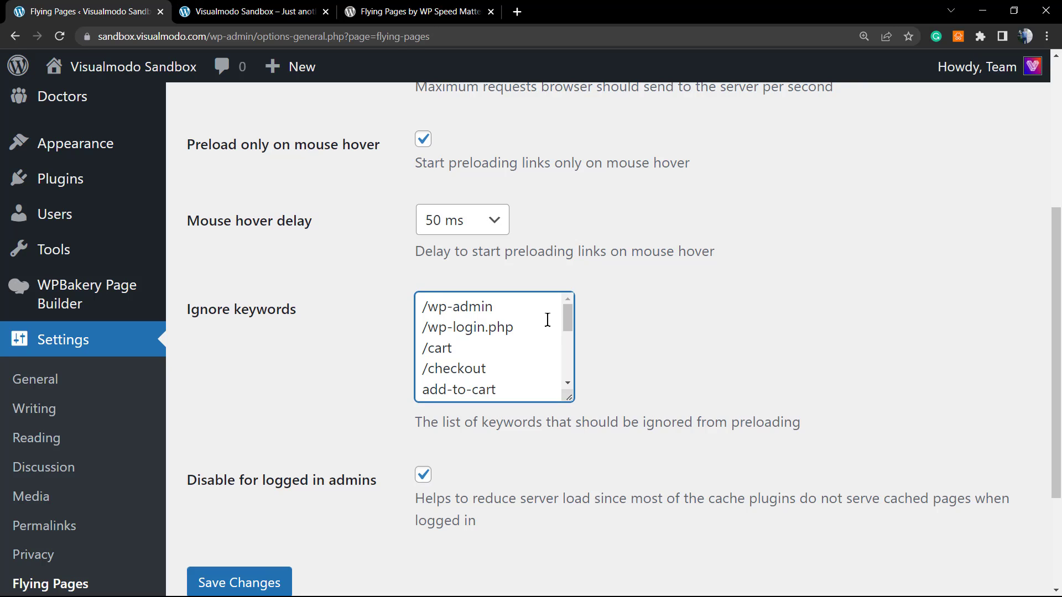
{"action": "left_click_drag", "start_coordinate": [569, 315], "coordinate": [582, 369]}
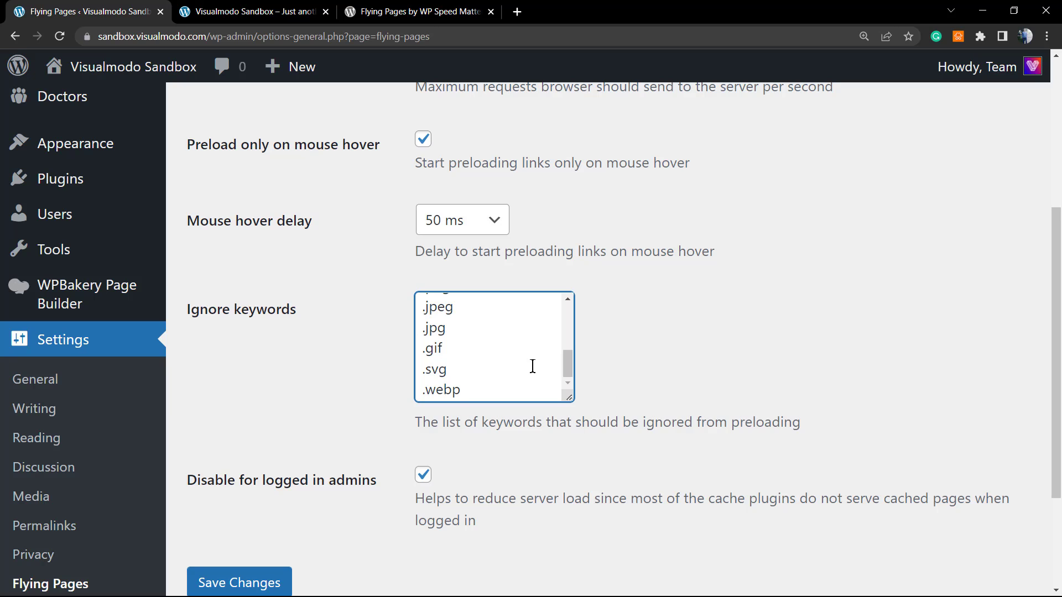
{"action": "scroll", "coordinate": [532, 366], "scroll_direction": "up", "scroll_amount": 1}
{"action": "scroll", "coordinate": [532, 367], "scroll_direction": "down", "scroll_amount": 1}
{"action": "scroll", "coordinate": [531, 367], "scroll_direction": "down", "scroll_amount": 1}
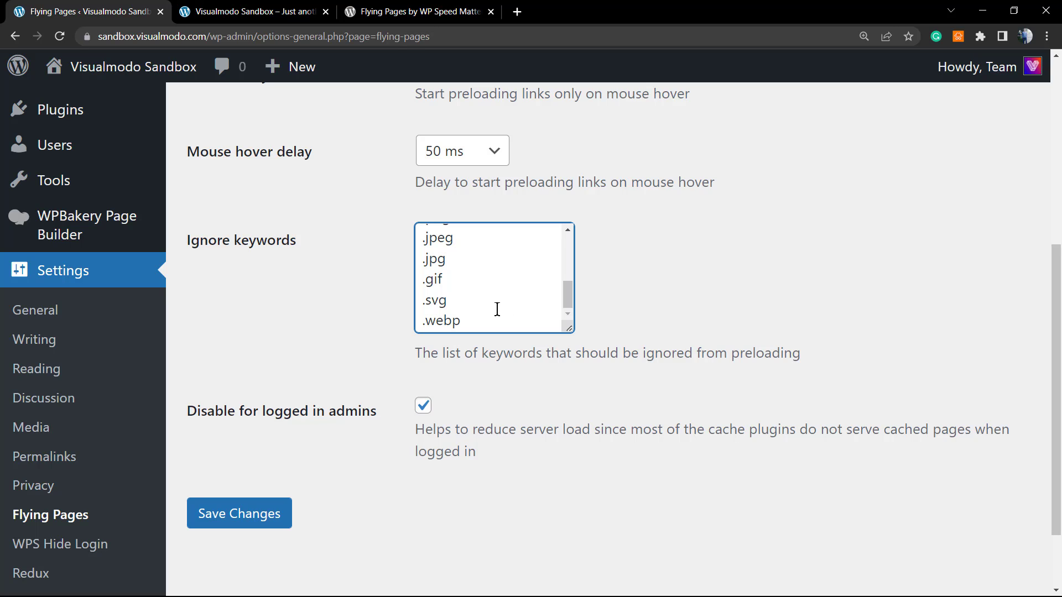
{"action": "left_click_drag", "start_coordinate": [488, 319], "coordinate": [391, 268]}
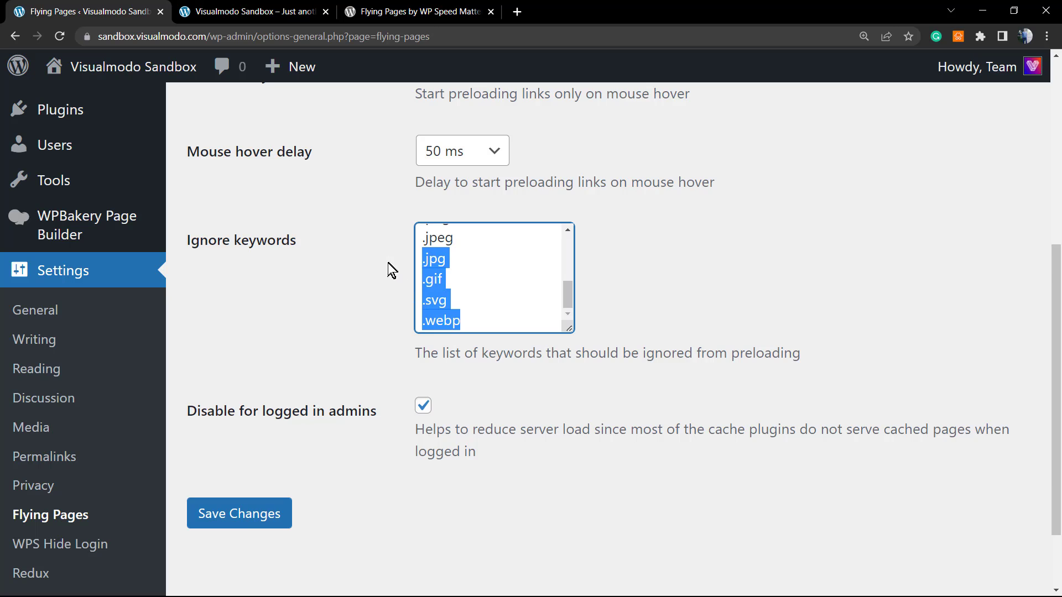
{"action": "left_click", "coordinate": [464, 322]}
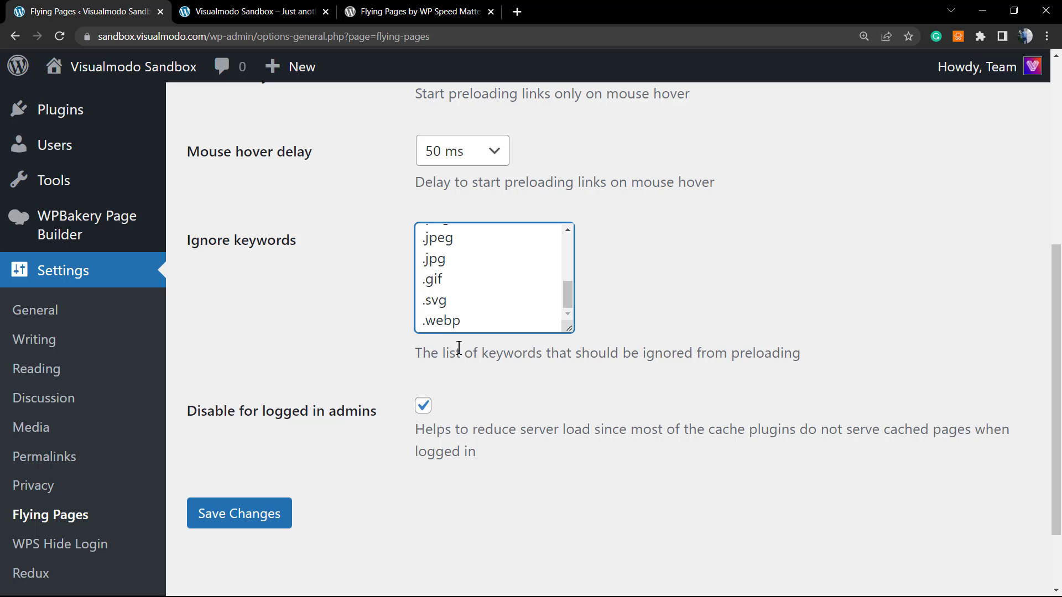
{"action": "scroll", "coordinate": [521, 311], "scroll_direction": "up", "scroll_amount": 2}
{"action": "scroll", "coordinate": [509, 315], "scroll_direction": "down", "scroll_amount": 2}
{"action": "scroll", "coordinate": [509, 315], "scroll_direction": "up", "scroll_amount": 3}
{"action": "scroll", "coordinate": [509, 314], "scroll_direction": "down", "scroll_amount": 3}
- Review the Disable for logged in admins help text, then save the Flying Pages settings
{"action": "scroll", "coordinate": [288, 423], "scroll_direction": "down", "scroll_amount": 1}
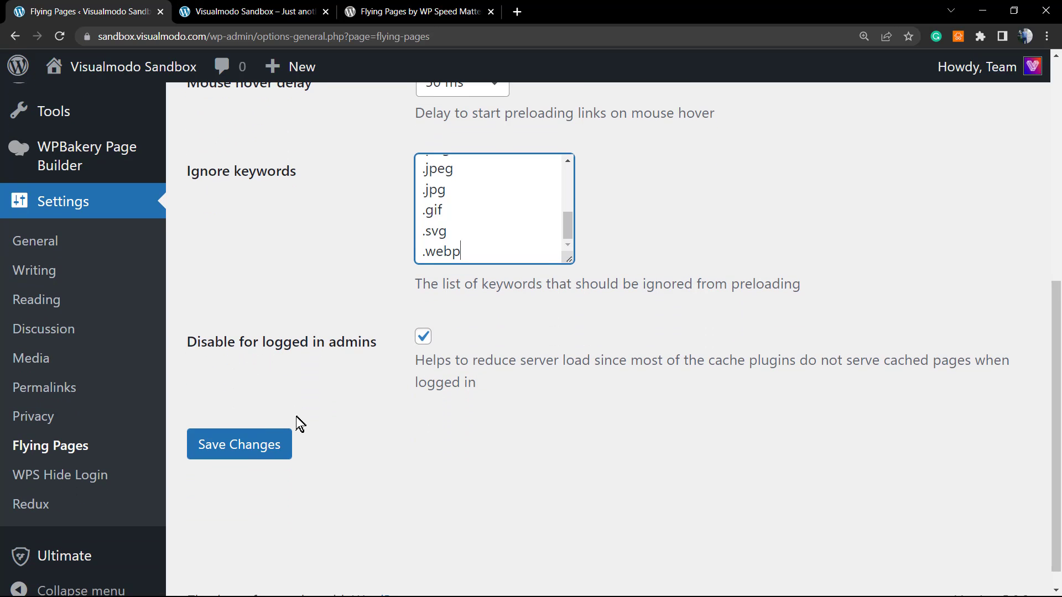
{"action": "left_click_drag", "start_coordinate": [490, 382], "coordinate": [407, 366]}
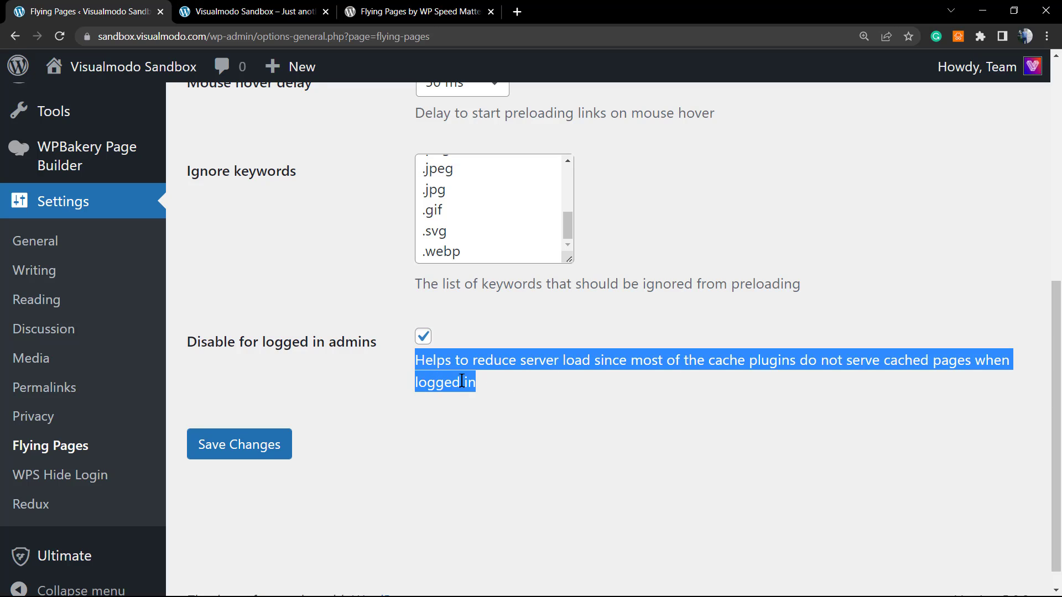
{"action": "left_click", "coordinate": [514, 382]}
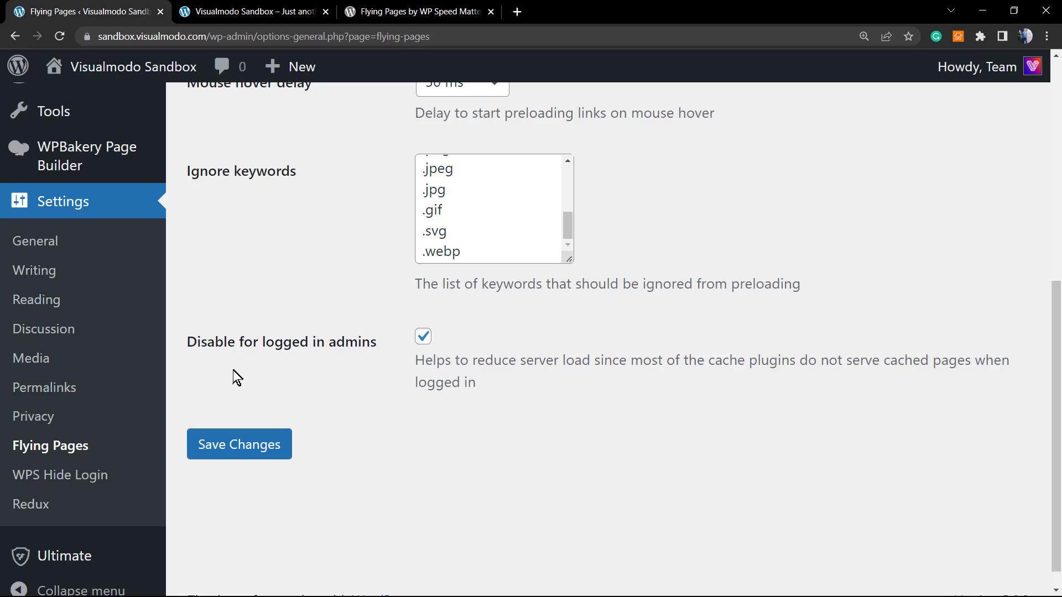
{"action": "left_click", "coordinate": [232, 447]}
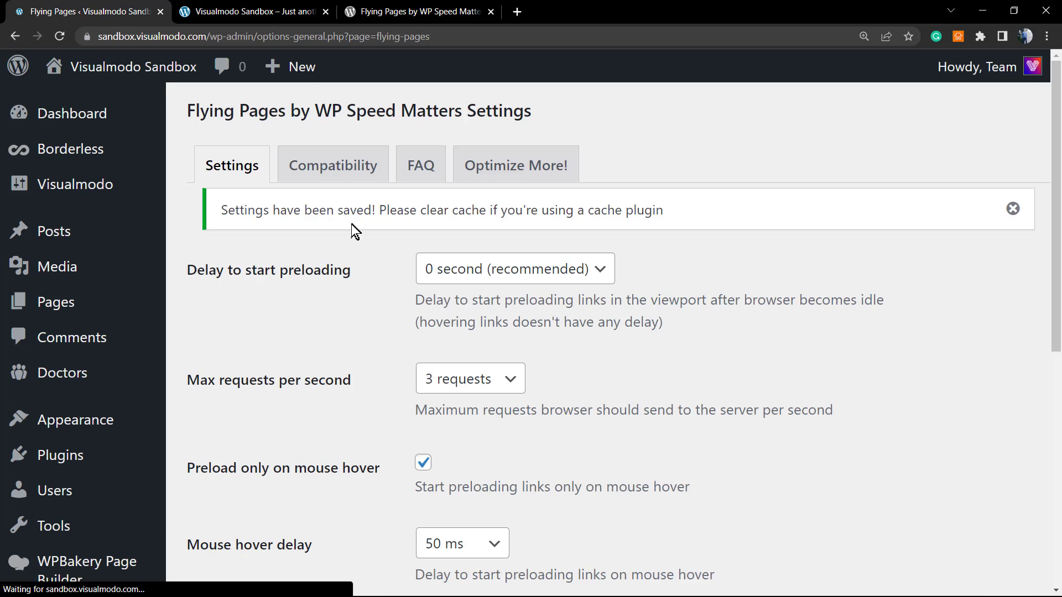
{"action": "left_click", "coordinate": [197, 11]}
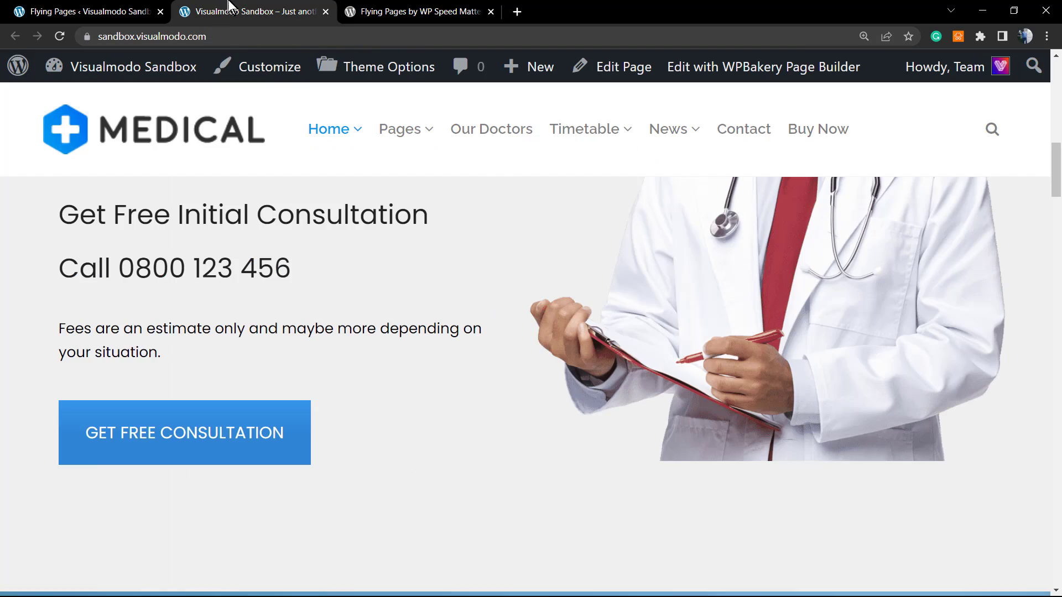
{"action": "scroll", "coordinate": [253, 223], "scroll_direction": "up", "scroll_amount": 8}
{"action": "left_click", "coordinate": [193, 148]}
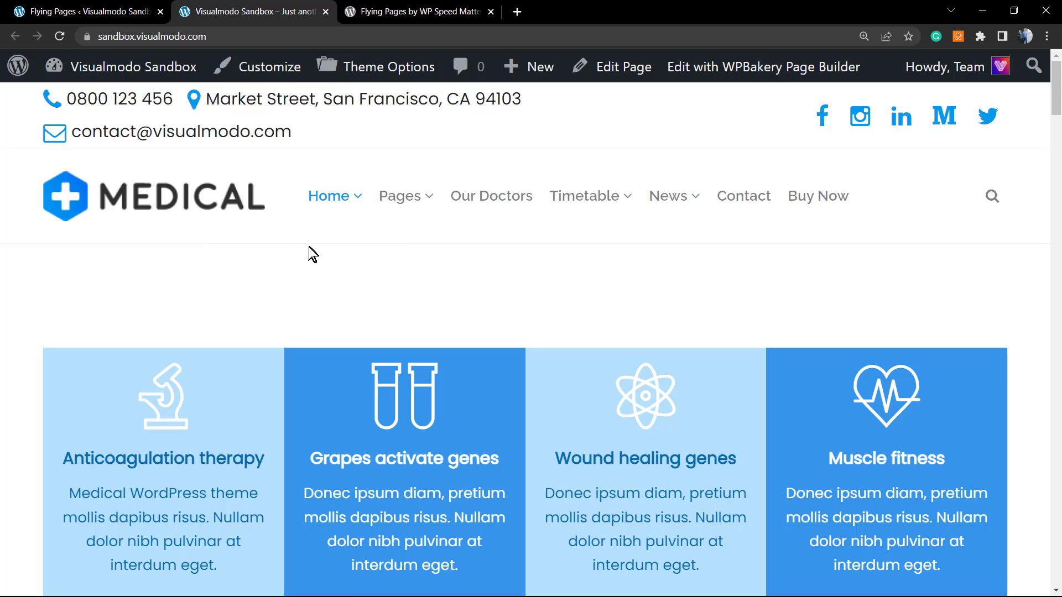
{"action": "key", "text": "F5"}
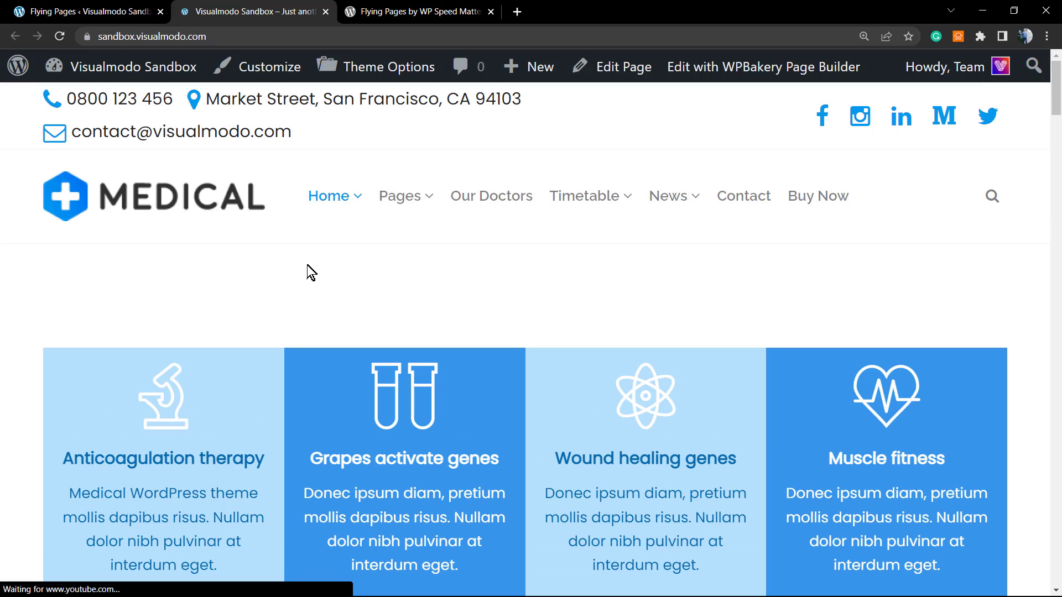
{"action": "key", "text": "ctrl+minus"}
{"action": "key", "text": "ctrl+minus"}
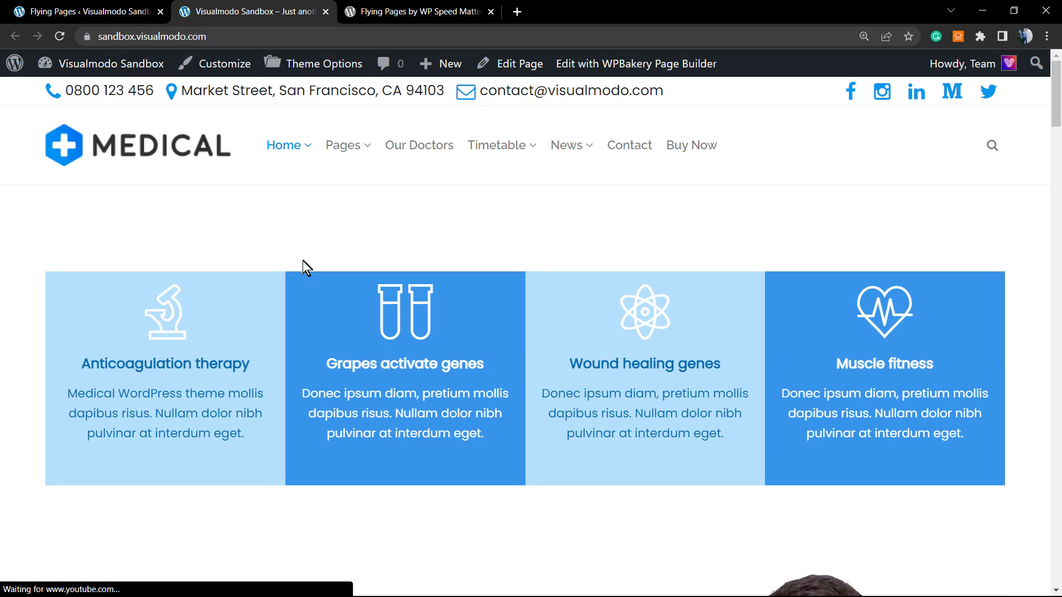
{"action": "key", "text": "ctrl+minus"}
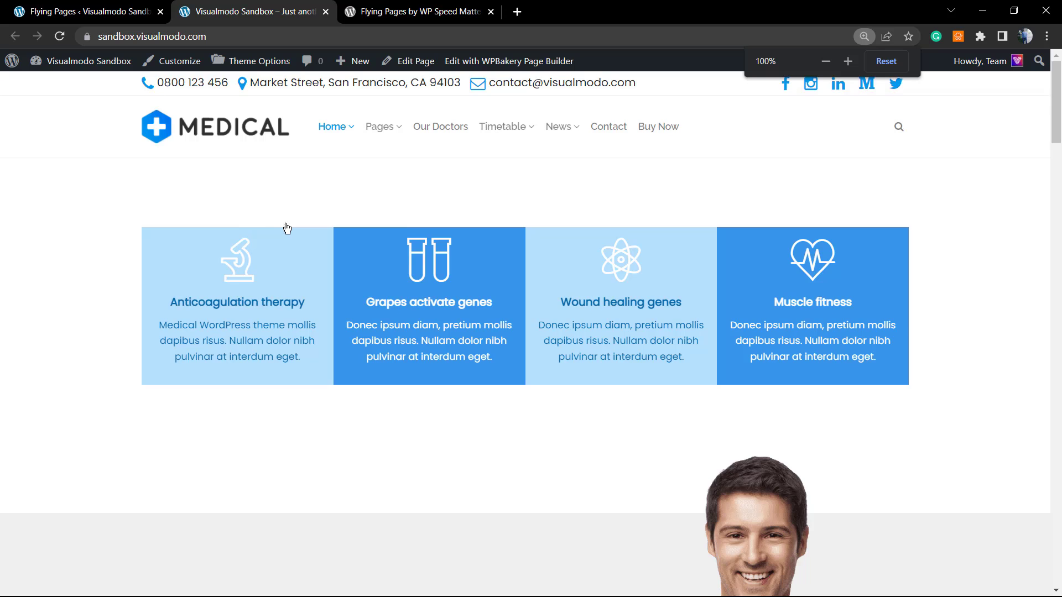
{"action": "scroll", "coordinate": [285, 230], "scroll_direction": "down", "scroll_amount": 6}
{"action": "scroll", "coordinate": [171, 217], "scroll_direction": "down", "scroll_amount": 1}
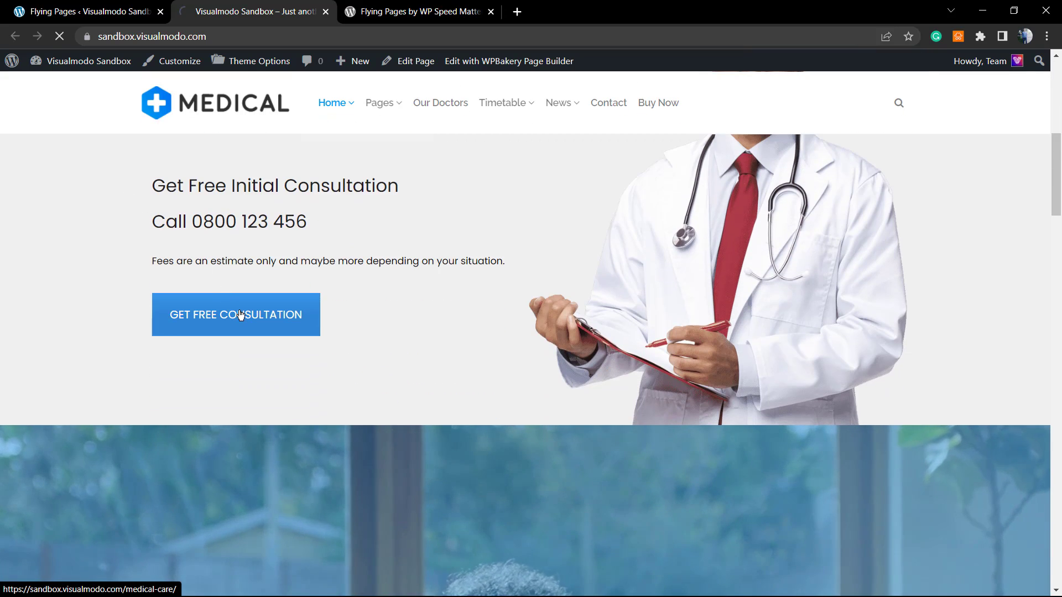
{"action": "left_click", "coordinate": [241, 314]}
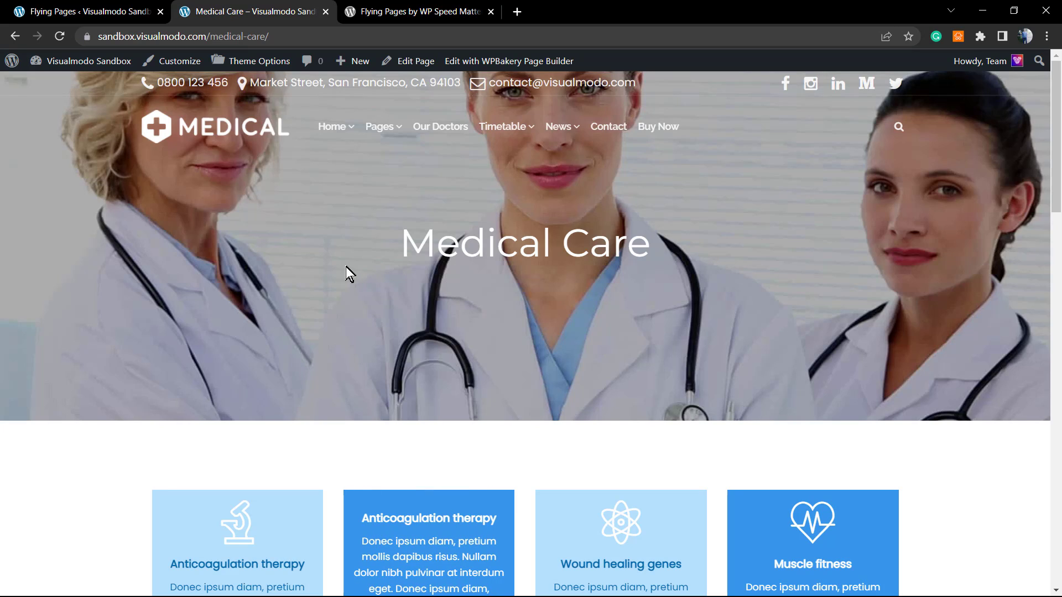
{"action": "left_click", "coordinate": [290, 162]}
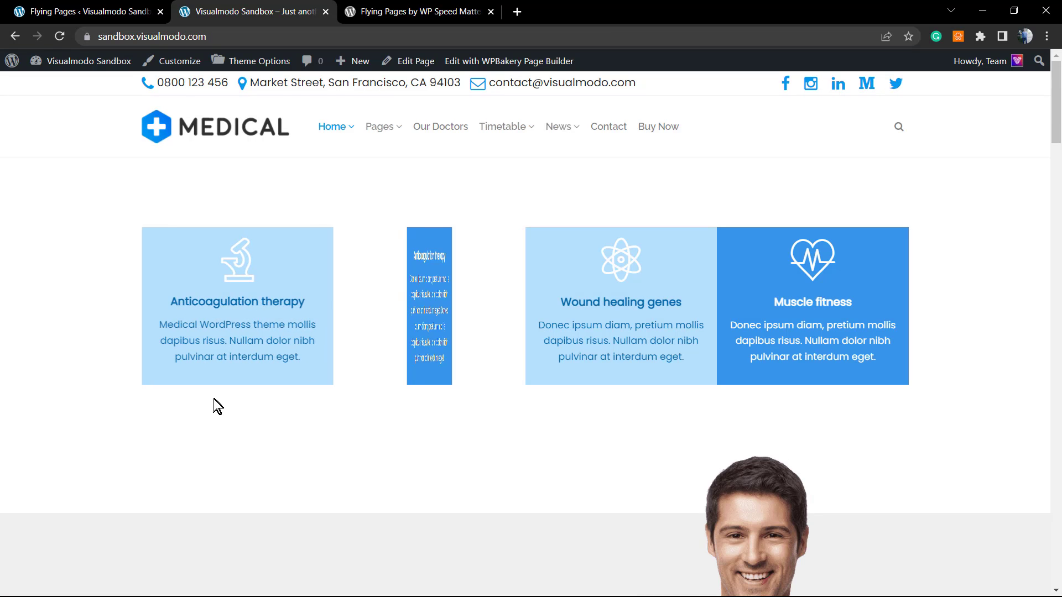
{"action": "scroll", "coordinate": [166, 376], "scroll_direction": "down", "scroll_amount": 2}
{"action": "scroll", "coordinate": [150, 364], "scroll_direction": "down", "scroll_amount": 10}
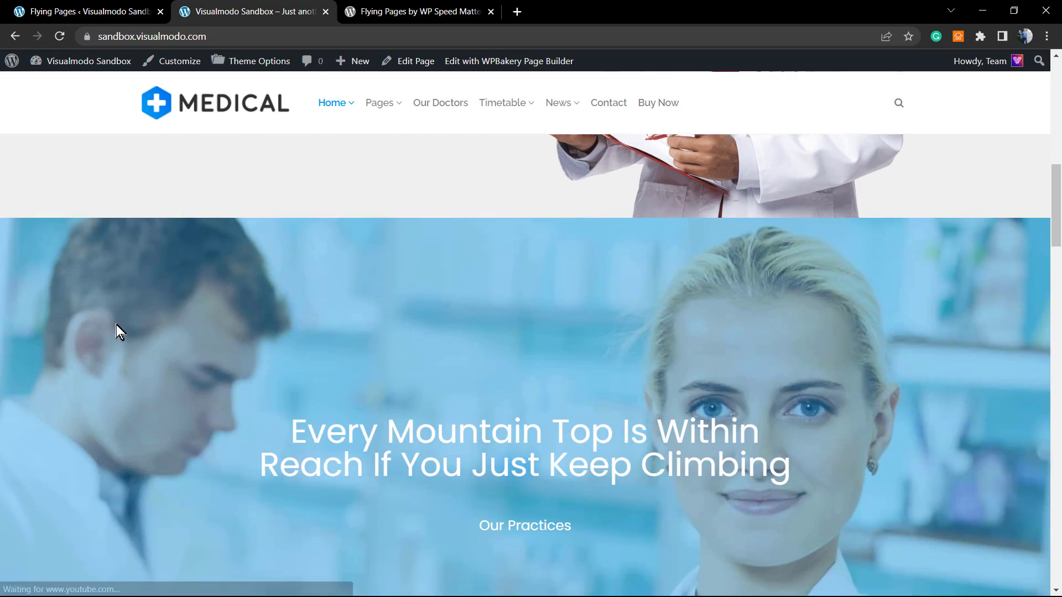
{"action": "scroll", "coordinate": [175, 342], "scroll_direction": "down", "scroll_amount": 10}
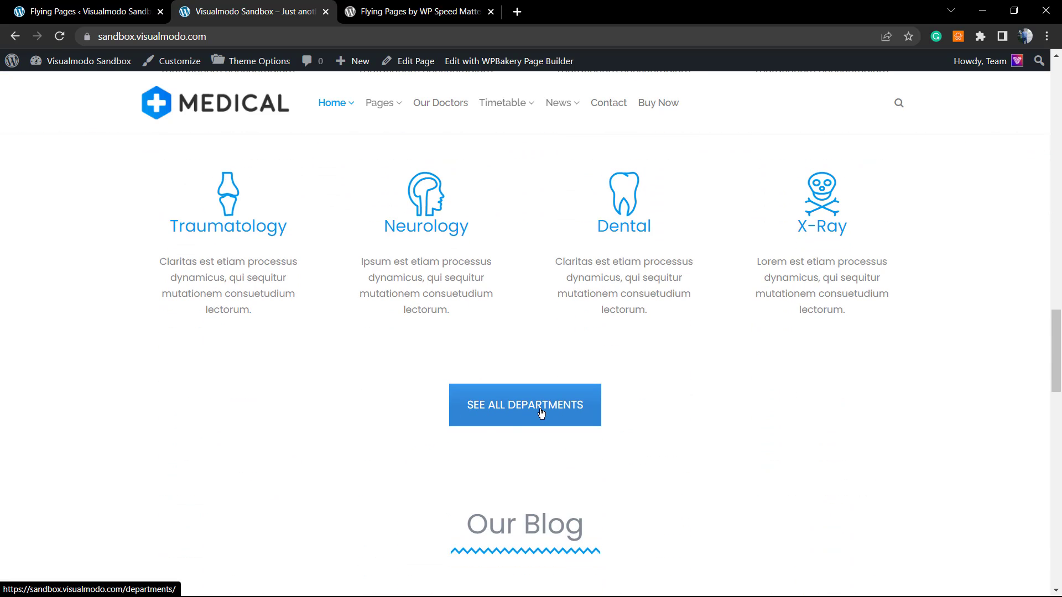
{"action": "left_click", "coordinate": [524, 409]}
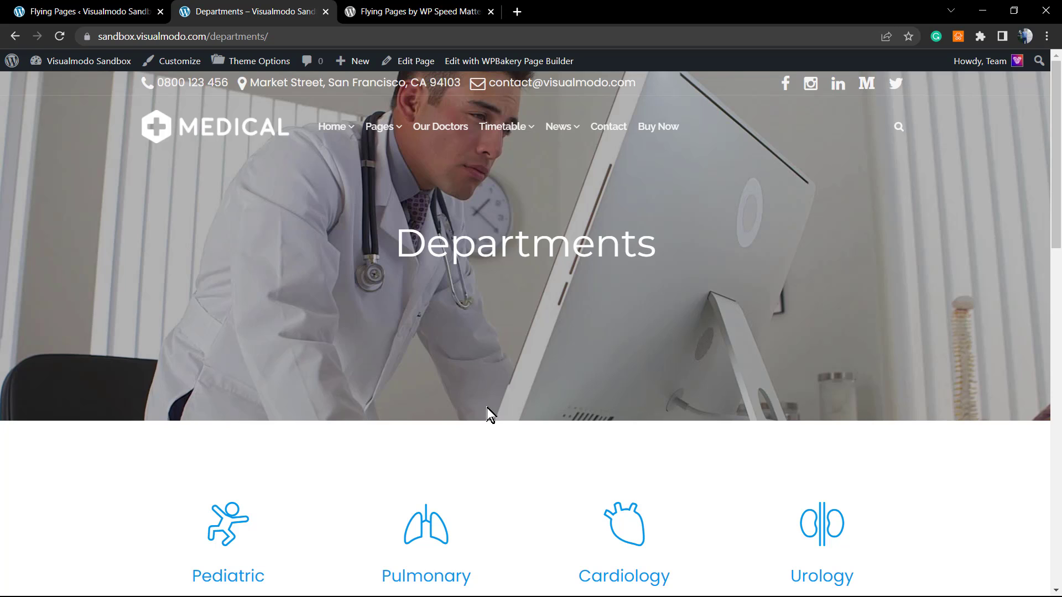
{"action": "left_click", "coordinate": [222, 130]}
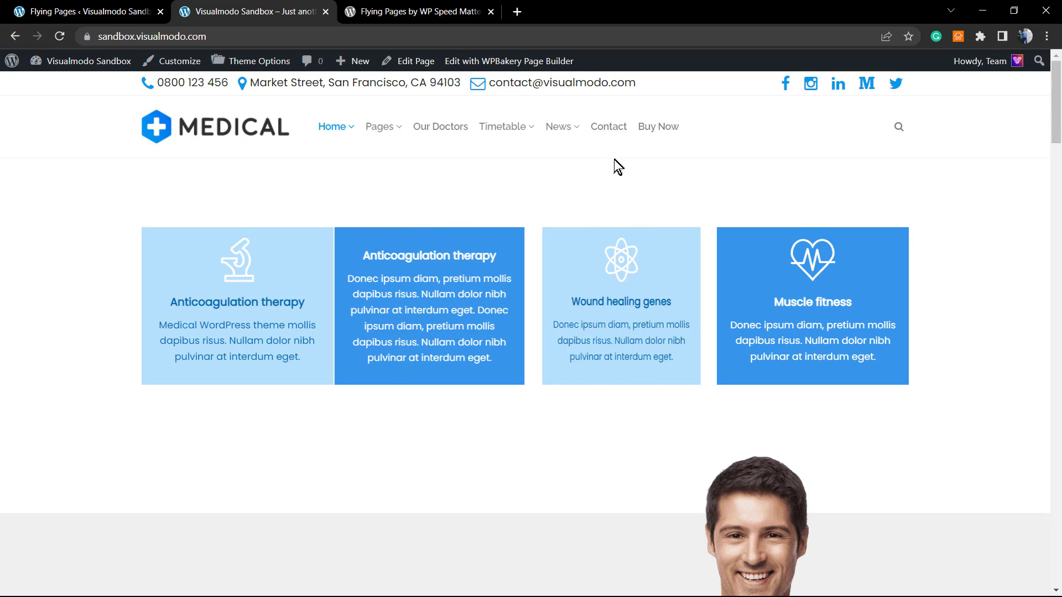
{"action": "left_click", "coordinate": [603, 137]}
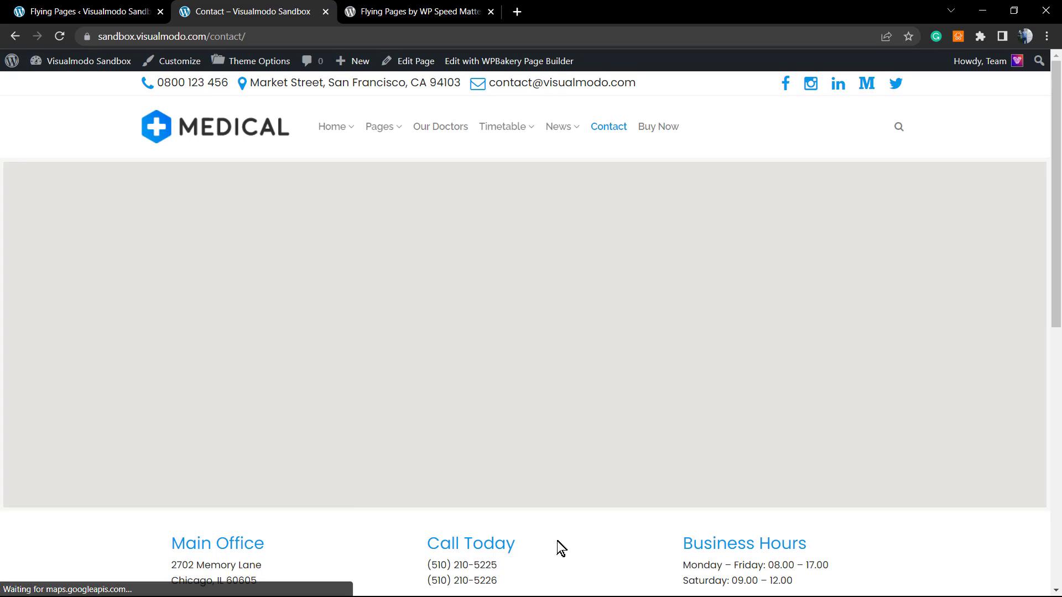
{"action": "mouse_move", "coordinate": [505, 126]}
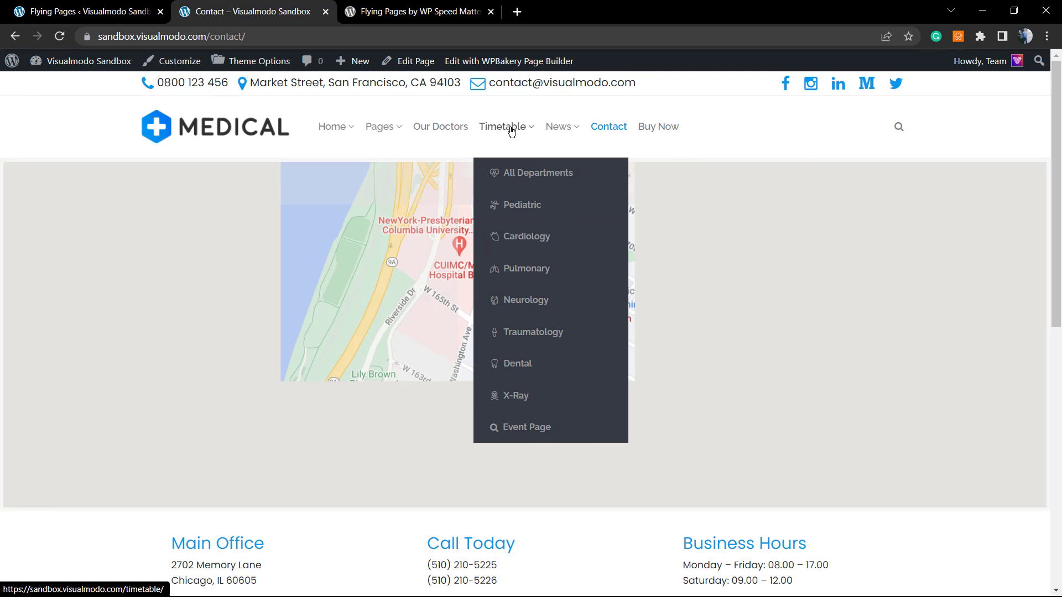
{"action": "left_click", "coordinate": [484, 173]}
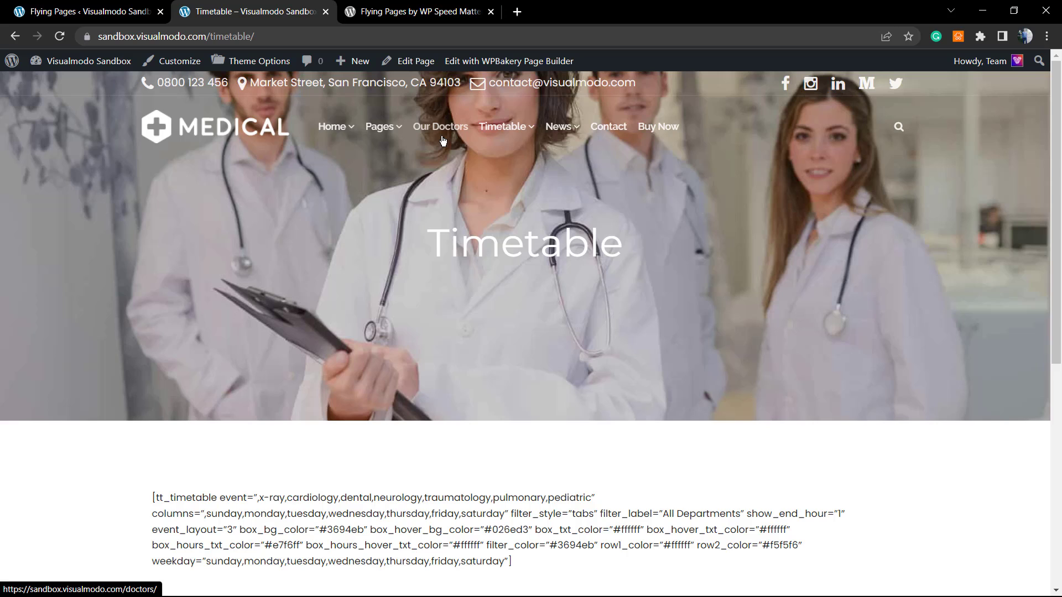
{"action": "left_click", "coordinate": [440, 134]}
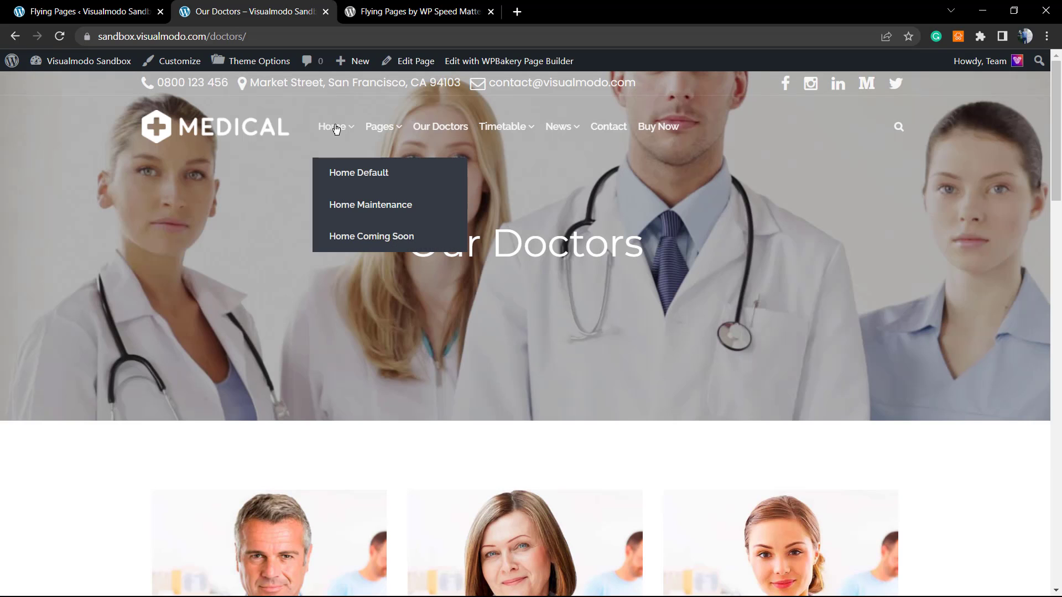
{"action": "mouse_move", "coordinate": [365, 129]}
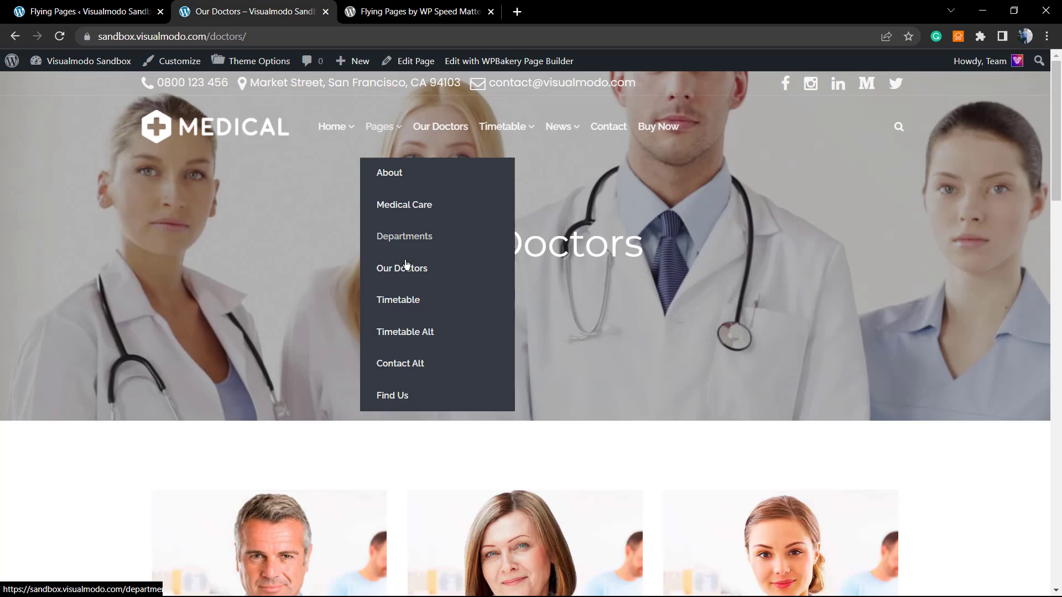
{"action": "left_click", "coordinate": [397, 365]}
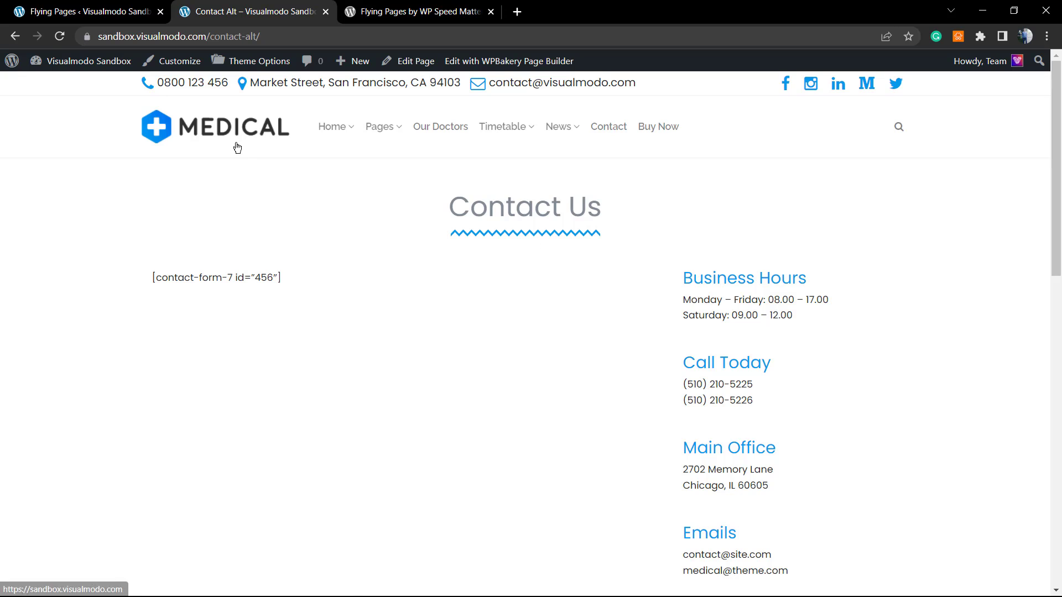
- Go back to the home page, scroll to the blog cards and open the Crustless Veggie post
{"action": "key", "text": "alt+Left"}
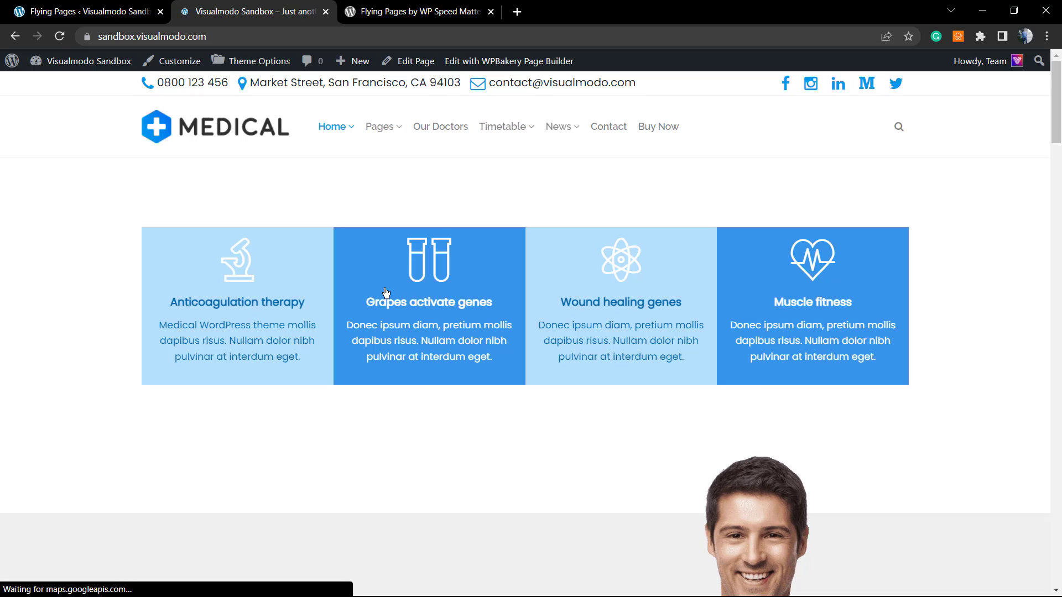
{"action": "scroll", "coordinate": [301, 330], "scroll_direction": "down", "scroll_amount": 4}
{"action": "scroll", "coordinate": [301, 330], "scroll_direction": "down", "scroll_amount": 1}
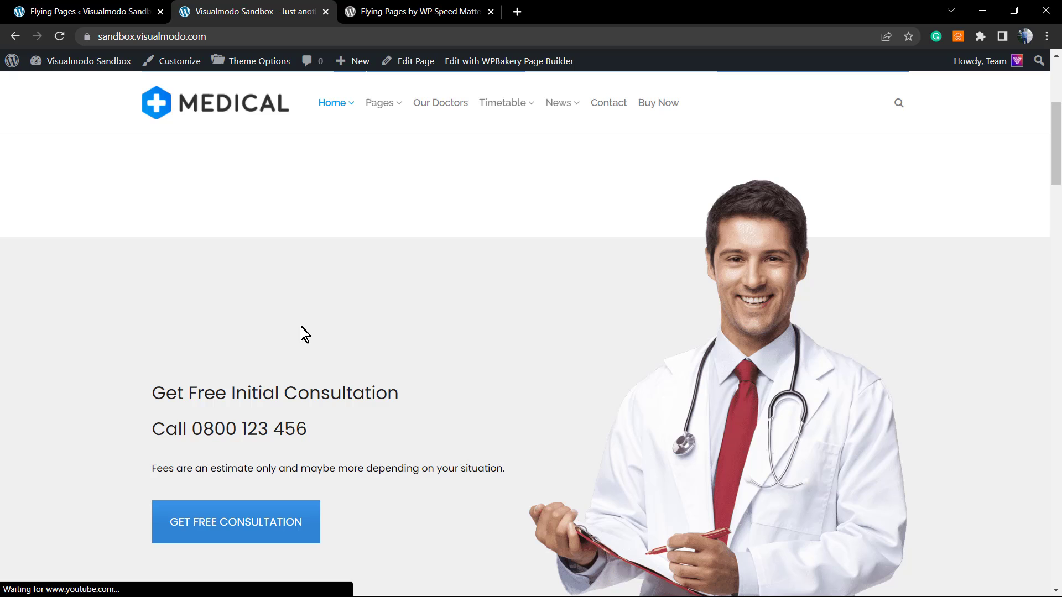
{"action": "scroll", "coordinate": [301, 327], "scroll_direction": "down", "scroll_amount": 8}
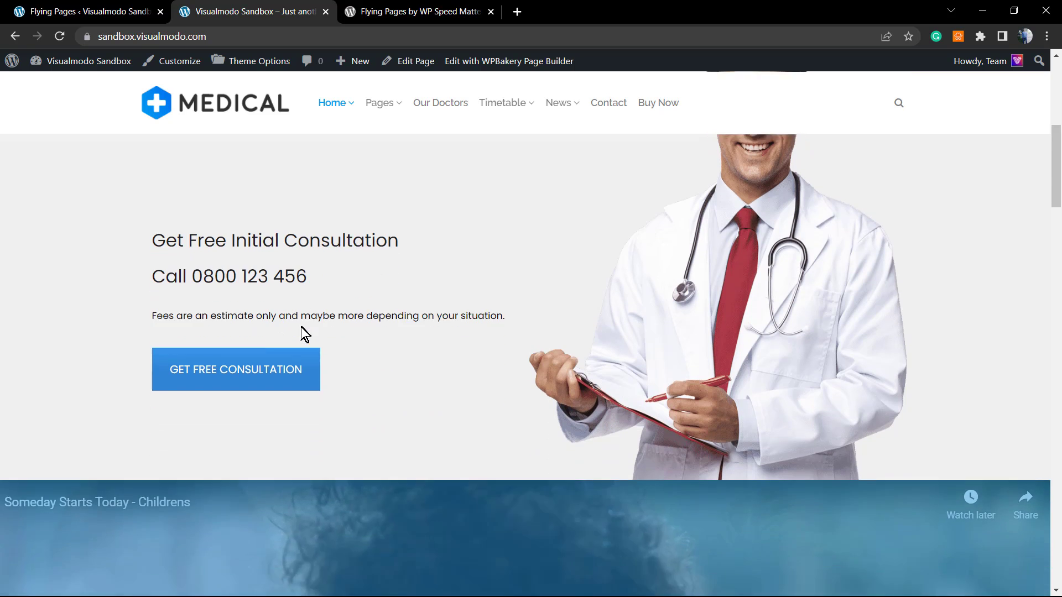
{"action": "scroll", "coordinate": [301, 326], "scroll_direction": "down", "scroll_amount": 3}
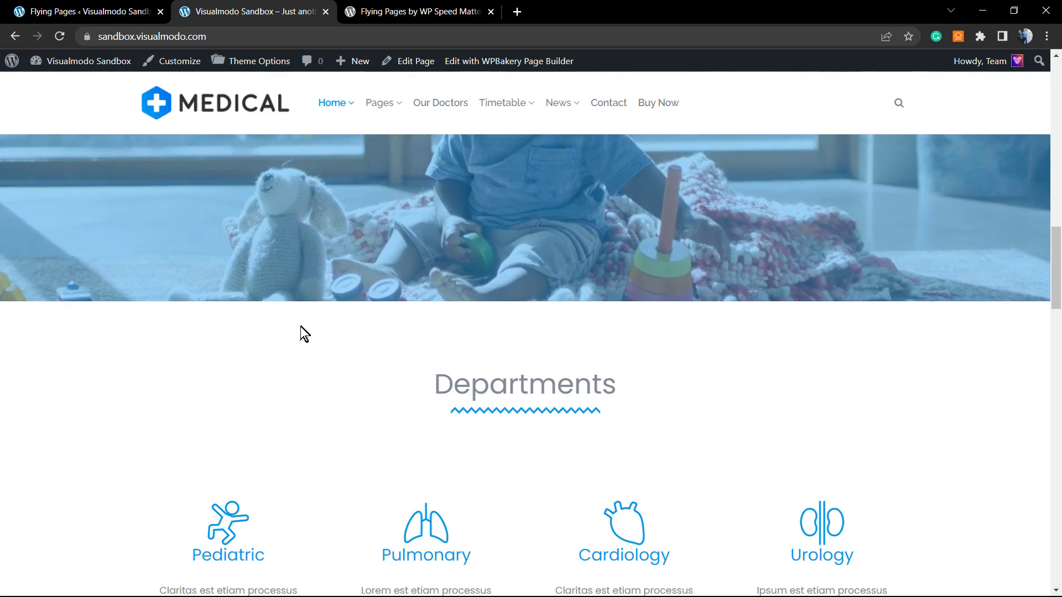
{"action": "scroll", "coordinate": [301, 327], "scroll_direction": "down", "scroll_amount": 2}
{"action": "scroll", "coordinate": [304, 334], "scroll_direction": "down", "scroll_amount": 4}
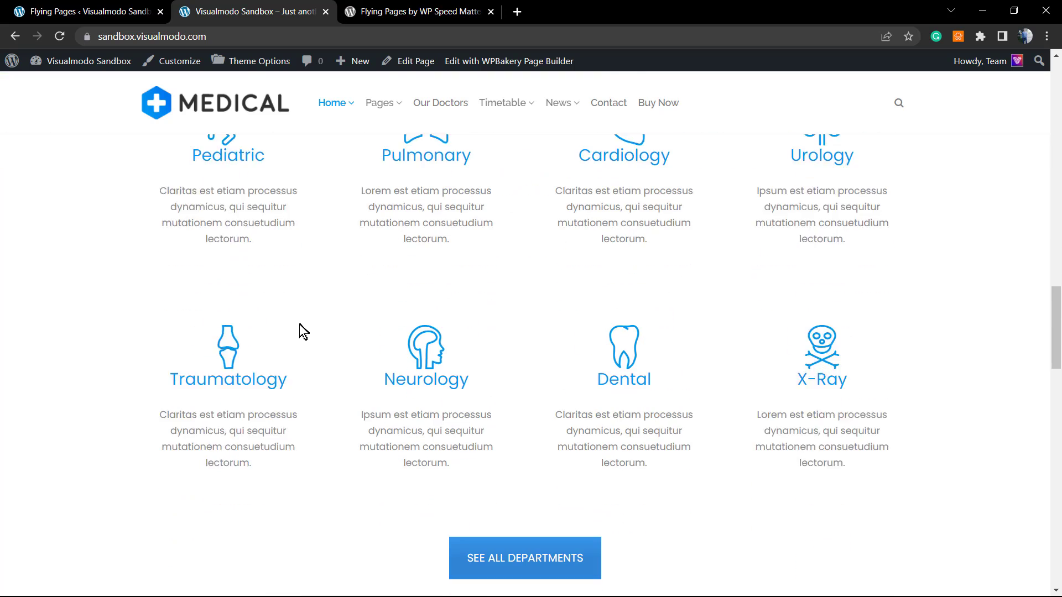
{"action": "scroll", "coordinate": [304, 332], "scroll_direction": "down", "scroll_amount": 4}
{"action": "scroll", "coordinate": [302, 330], "scroll_direction": "down", "scroll_amount": 8}
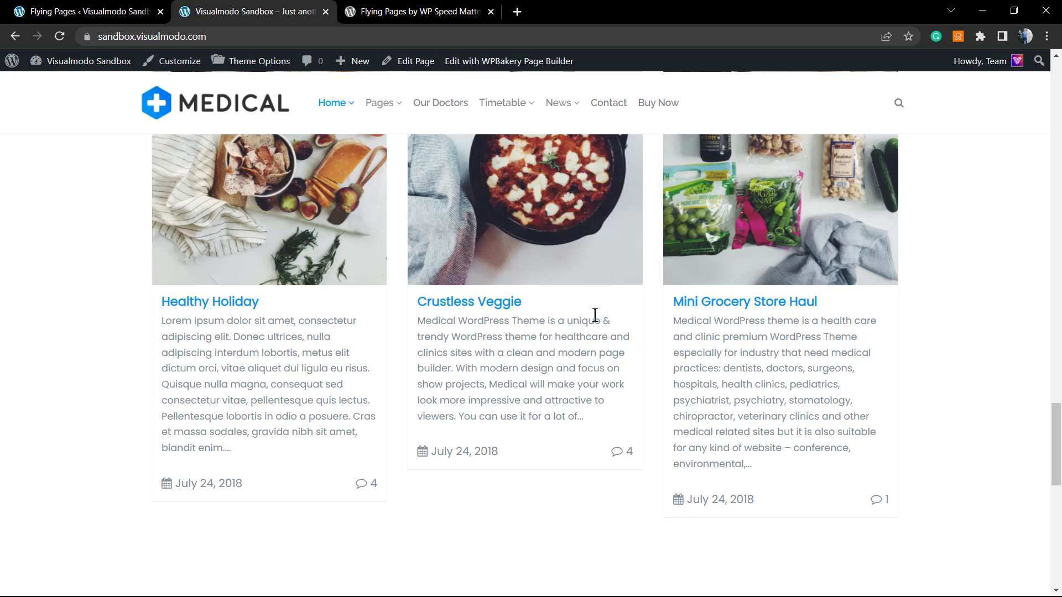
{"action": "left_click", "coordinate": [459, 307]}
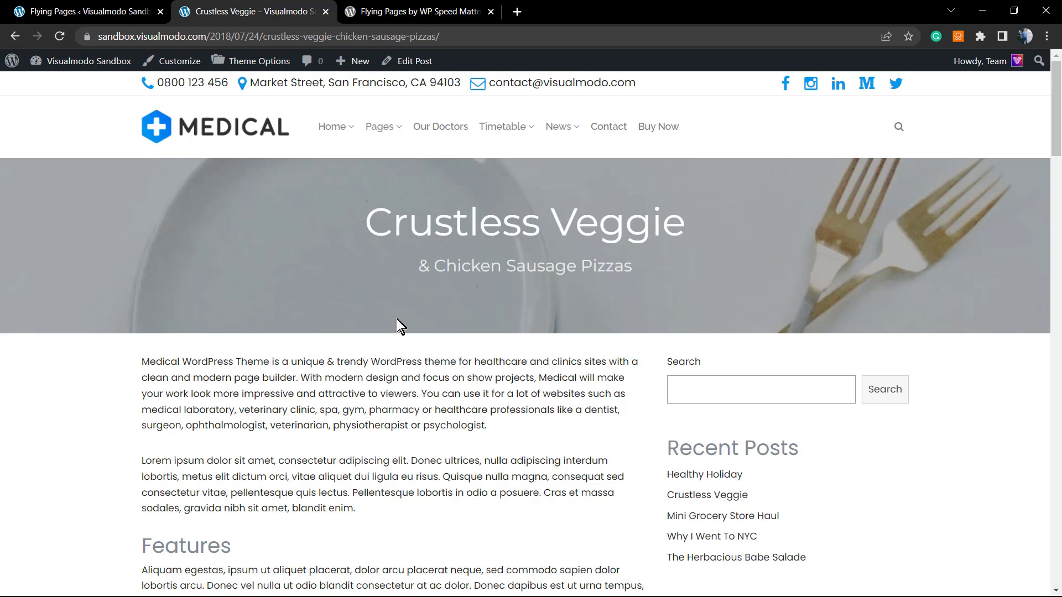
- Return home via the MEDICAL logo and open the Mini Grocery Store Haul post
{"action": "left_click", "coordinate": [219, 147]}
{"action": "scroll", "coordinate": [230, 332], "scroll_direction": "down", "scroll_amount": 10}
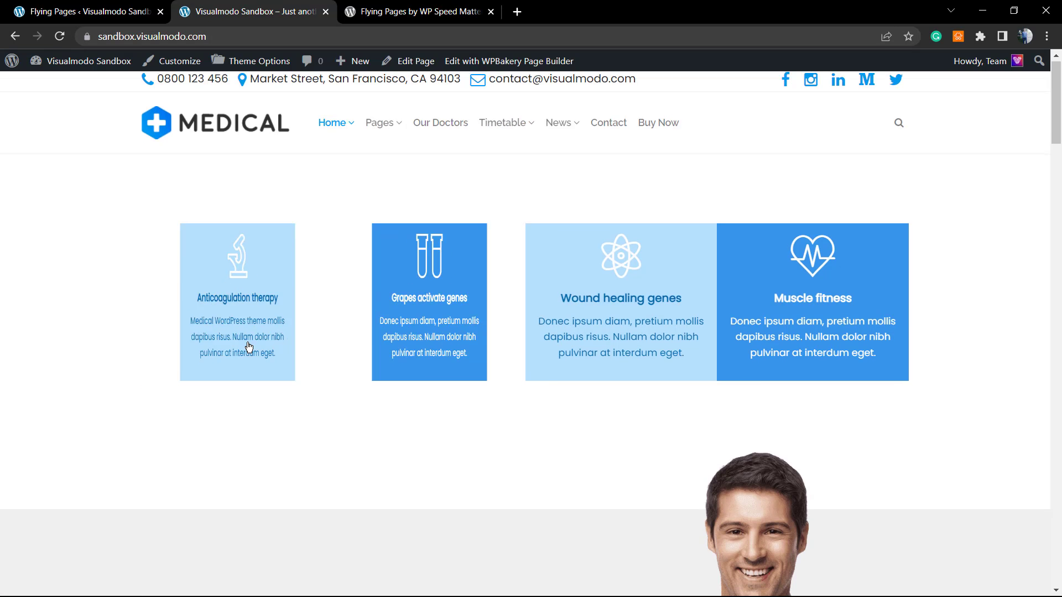
{"action": "scroll", "coordinate": [223, 296], "scroll_direction": "down", "scroll_amount": 15}
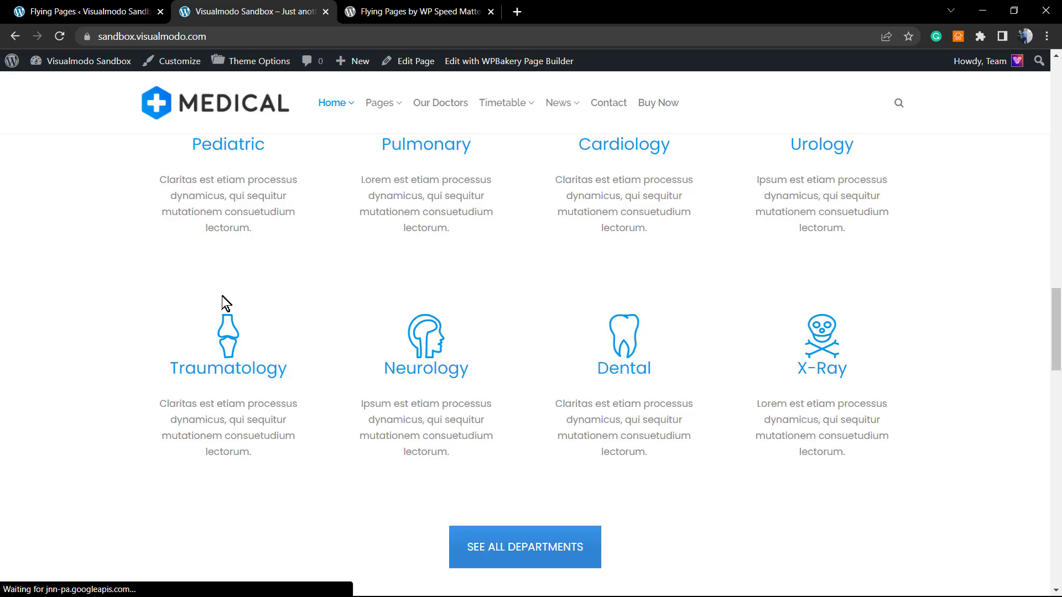
{"action": "scroll", "coordinate": [717, 317], "scroll_direction": "down", "scroll_amount": 3}
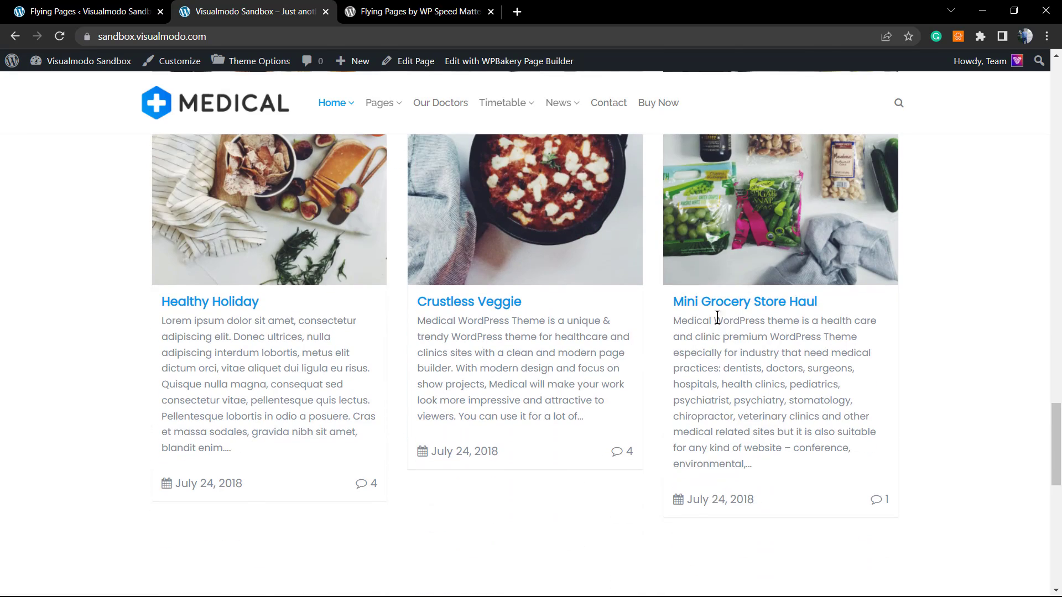
{"action": "left_click", "coordinate": [719, 303]}
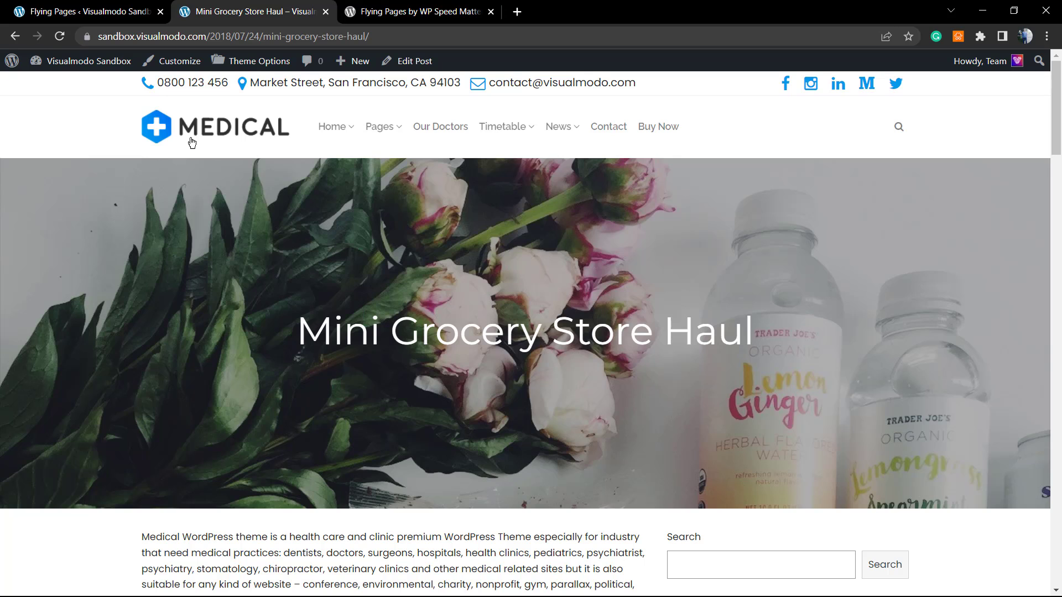
- Switch to the Flying Pages settings tab and leave max requests per second at 3
{"action": "left_click", "coordinate": [86, 11]}
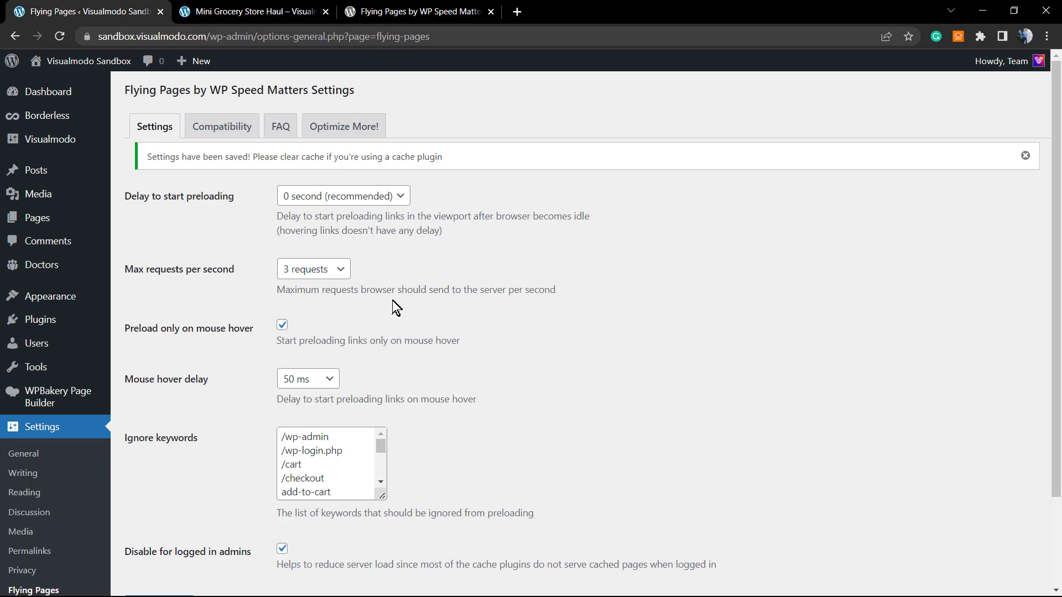
{"action": "left_click", "coordinate": [334, 269]}
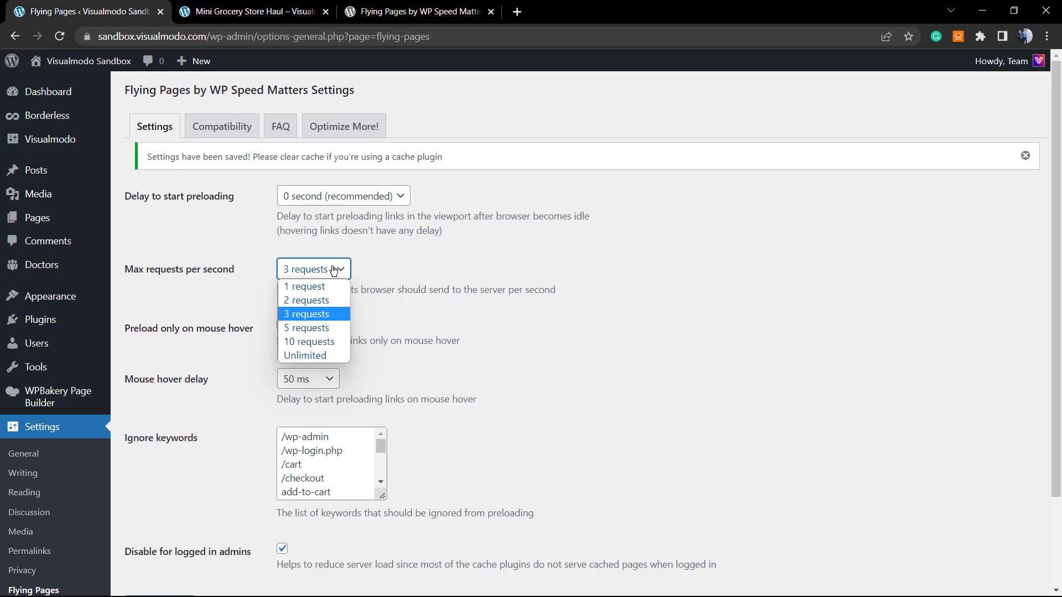
{"action": "left_click", "coordinate": [333, 270]}
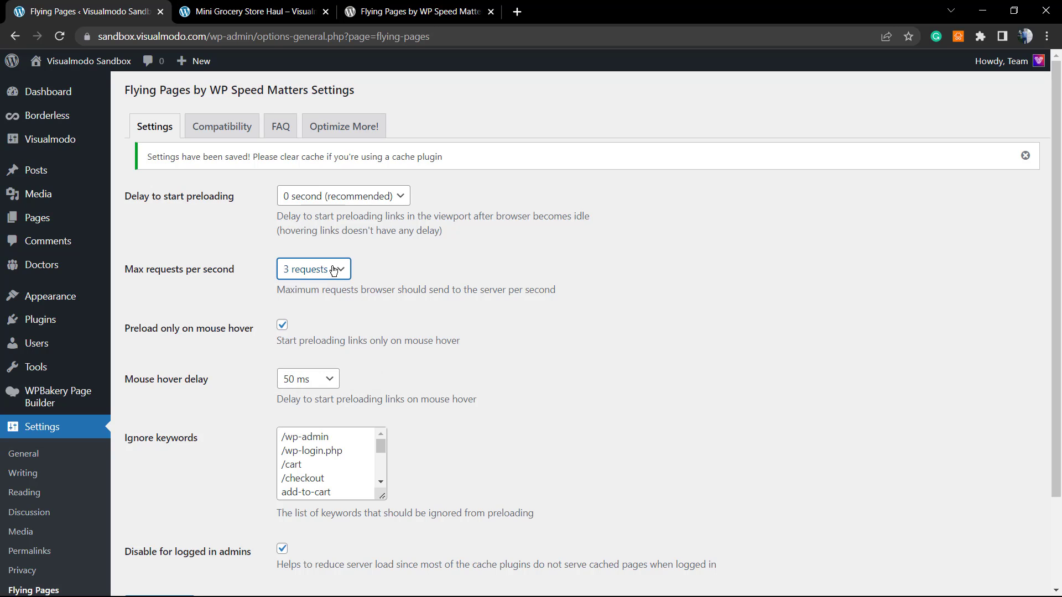